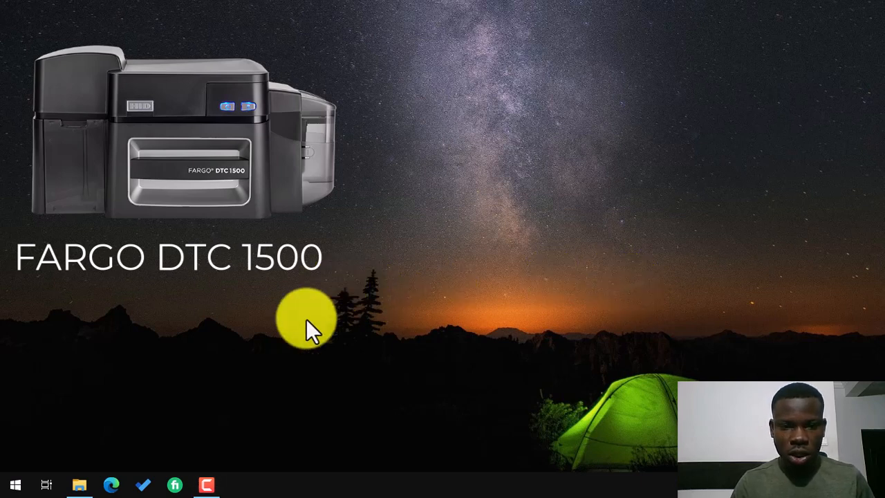
Open StudentIDCardSystem.sln from File Explorer in Visual Studio, then minimize Explorer.
click(78, 480)
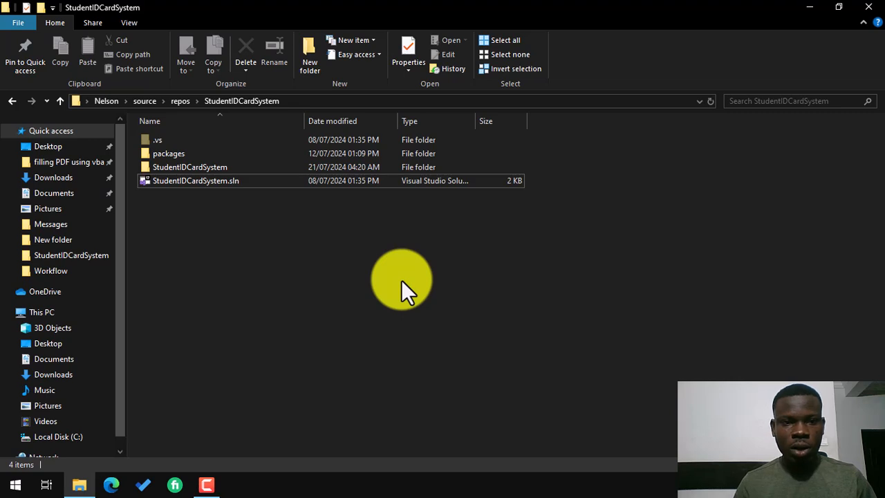
double_click(168, 182)
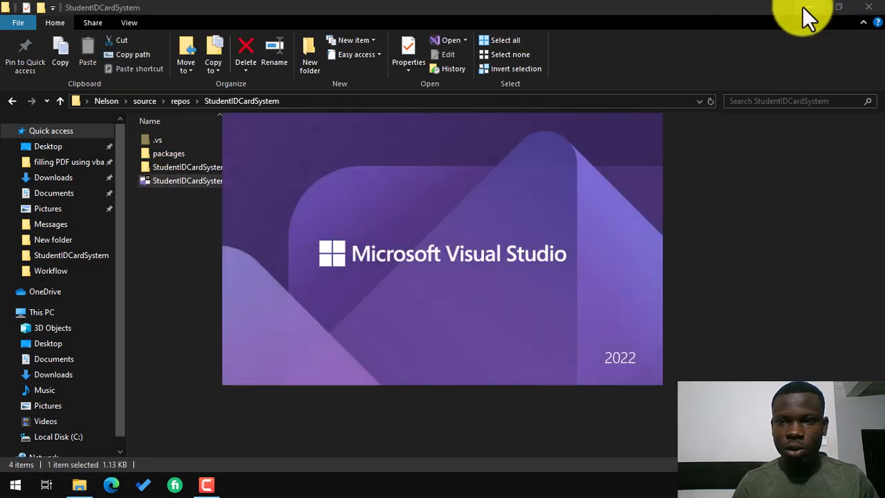
click(803, 7)
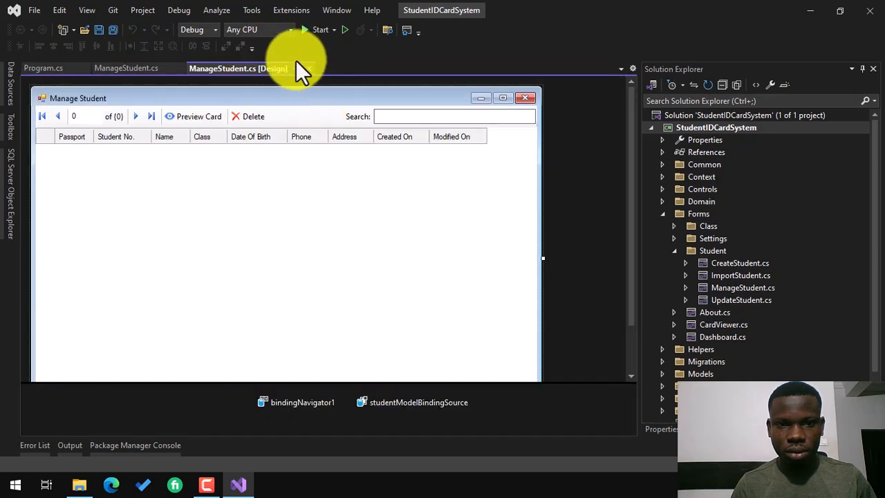
Close the Manage Student designer tab and every other open document tab.
right_click(269, 69)
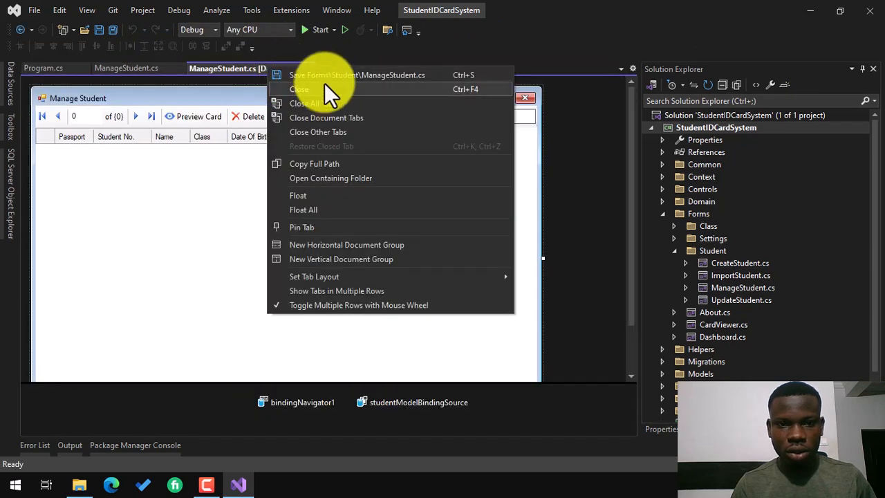
click(325, 105)
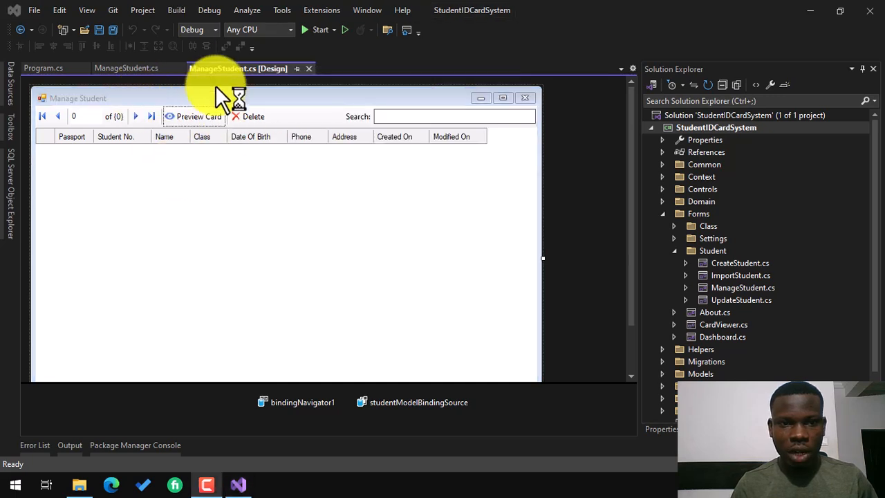
right_click(238, 69)
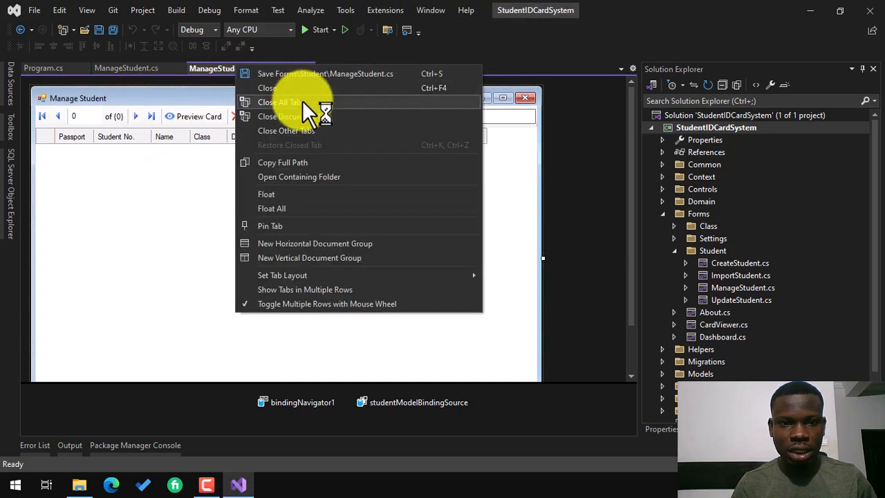
click(304, 102)
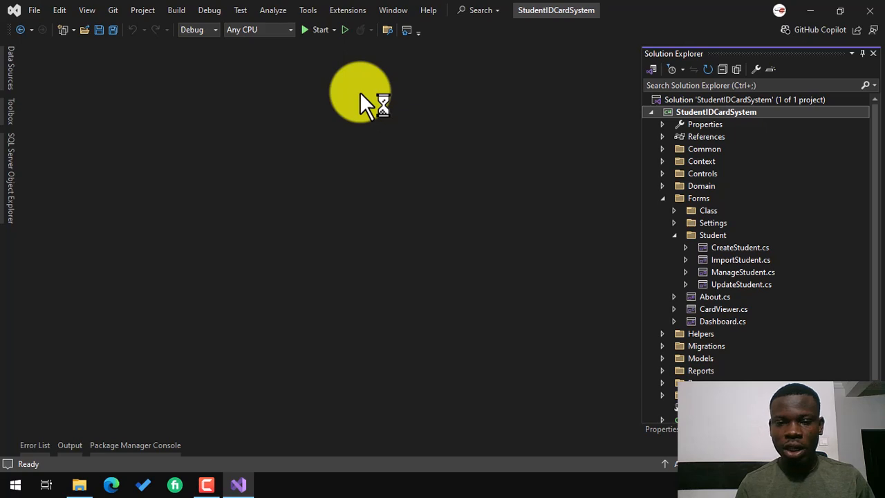
Build and run the Student ID Card System project with Start.
click(310, 30)
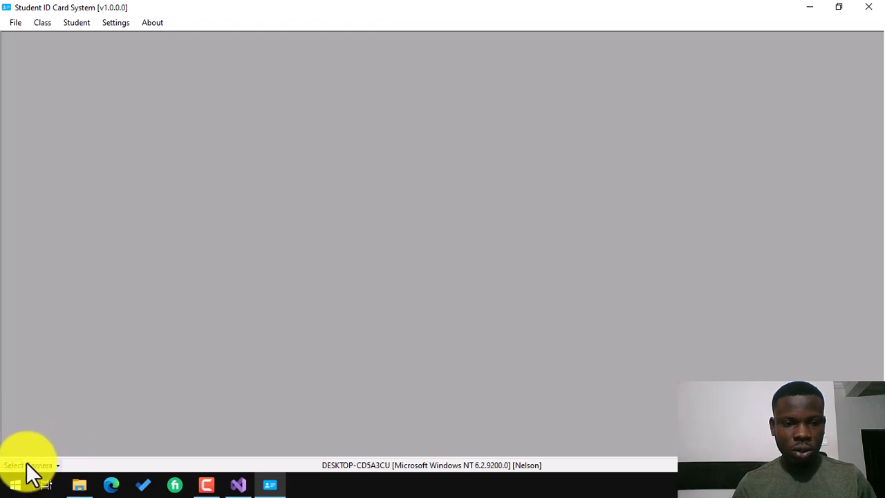
Switch the camera to Integrated Webcam and dismiss the change confirmation.
click(27, 462)
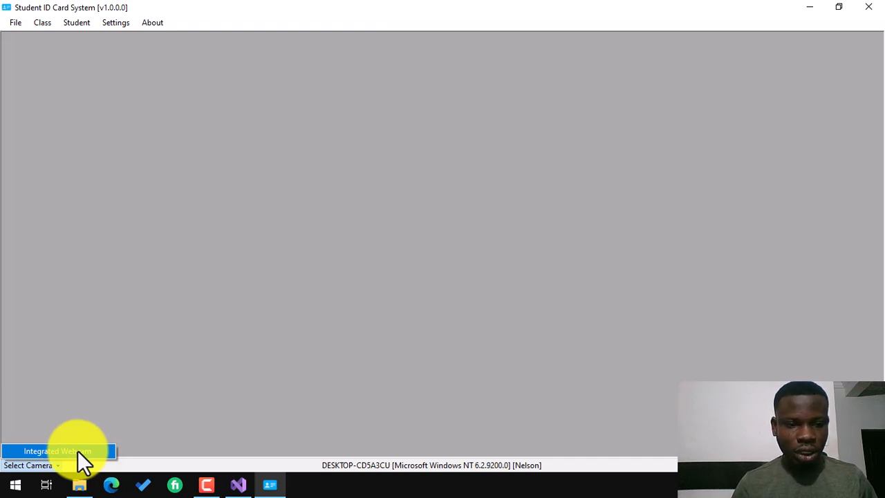
click(47, 450)
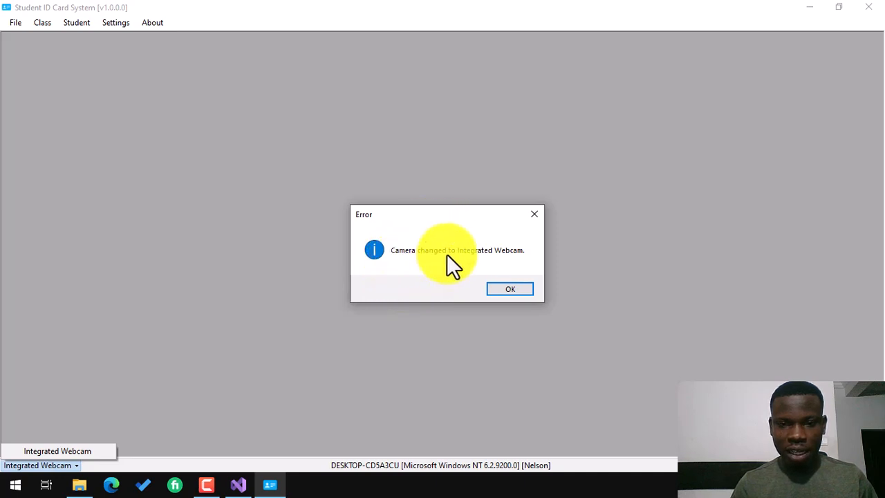
click(509, 293)
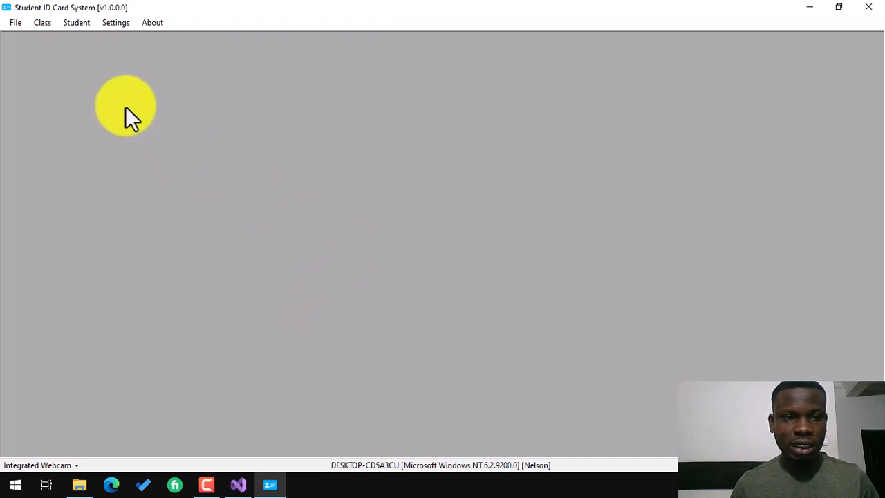
click(113, 22)
click(111, 19)
click(121, 22)
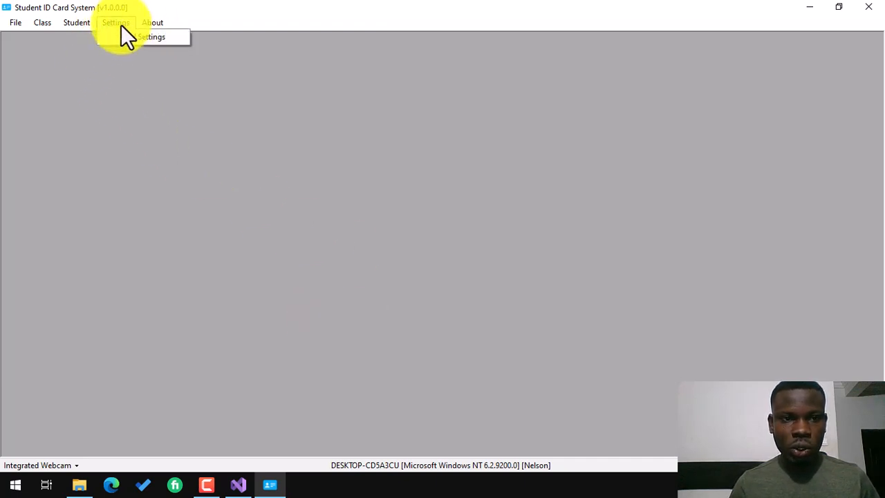
Open Card Settings from the Settings menu.
click(125, 40)
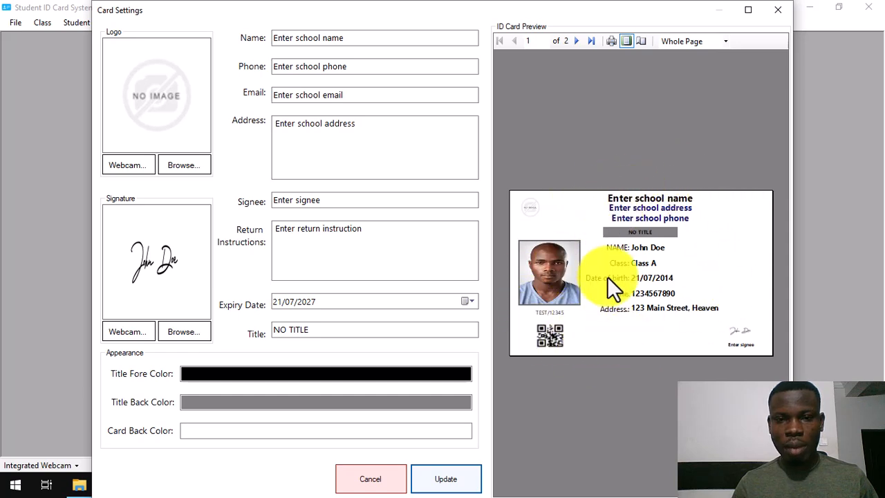
Enter school name HARVAD UNIVERSITY OF TECHNOLOGY, its phone, e-mail and New York City address.
drag(337, 40, 259, 30)
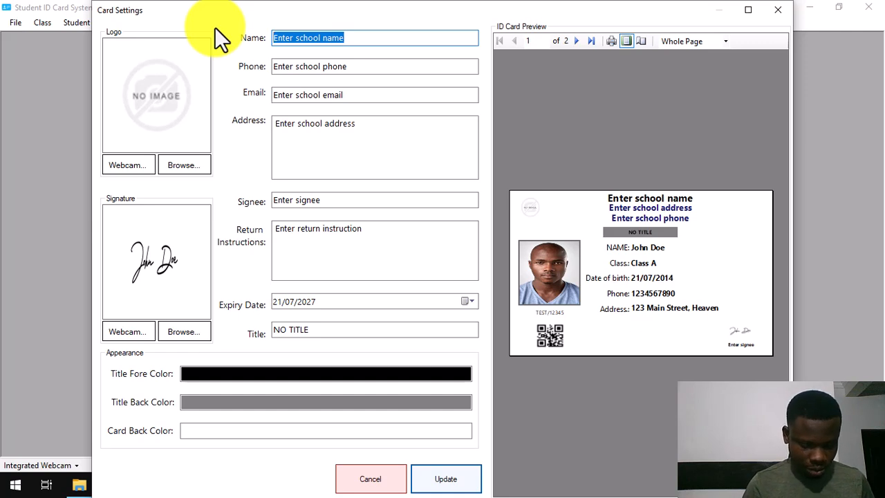
text(HARVA)
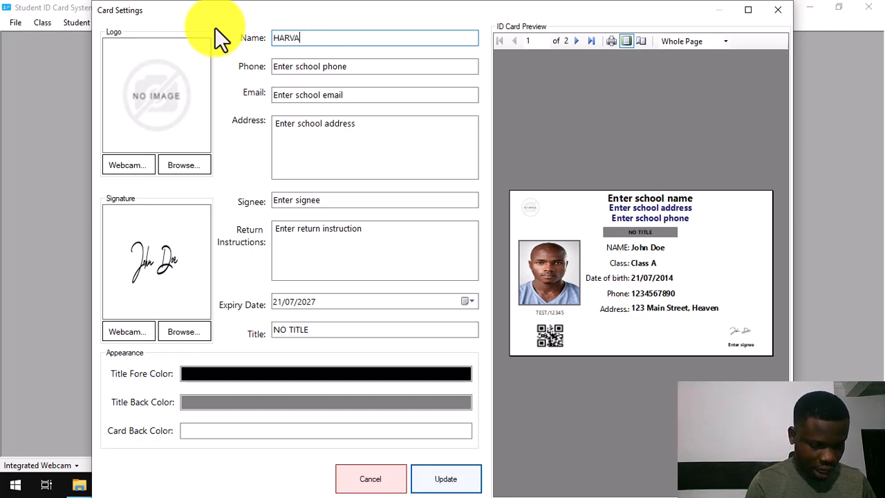
text(D UN)
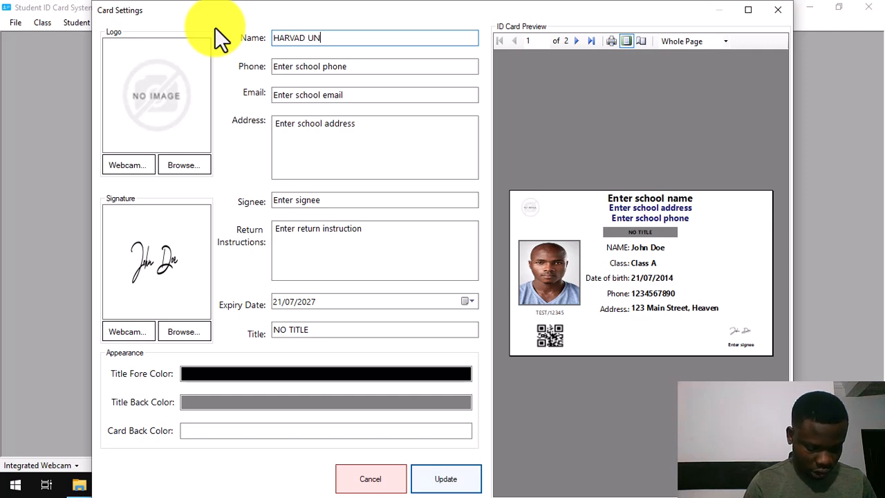
text(IVERSI)
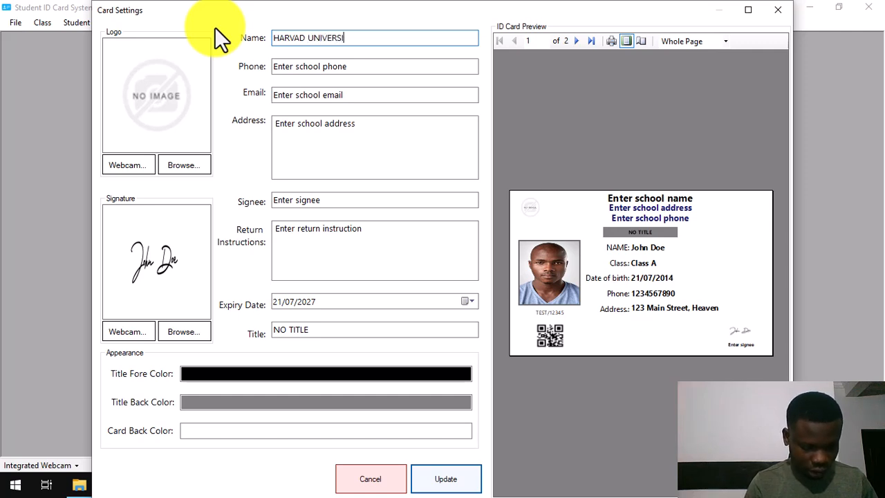
text(TY OF T)
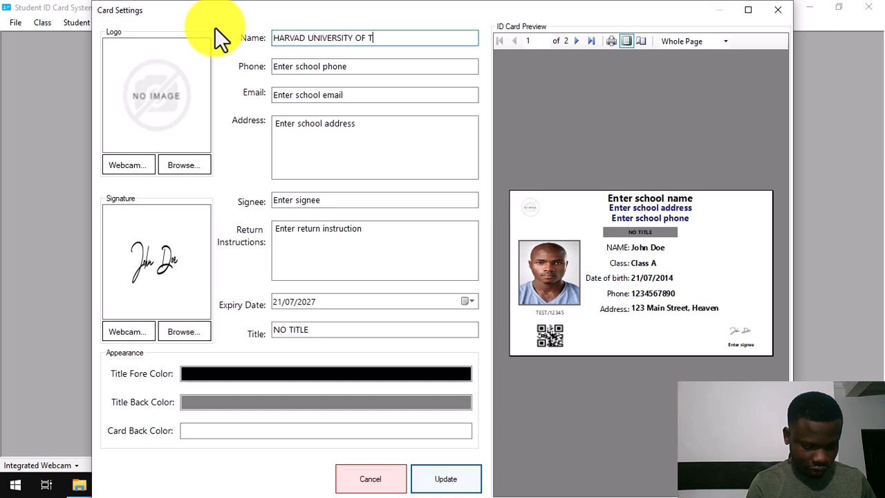
text(ECHN)
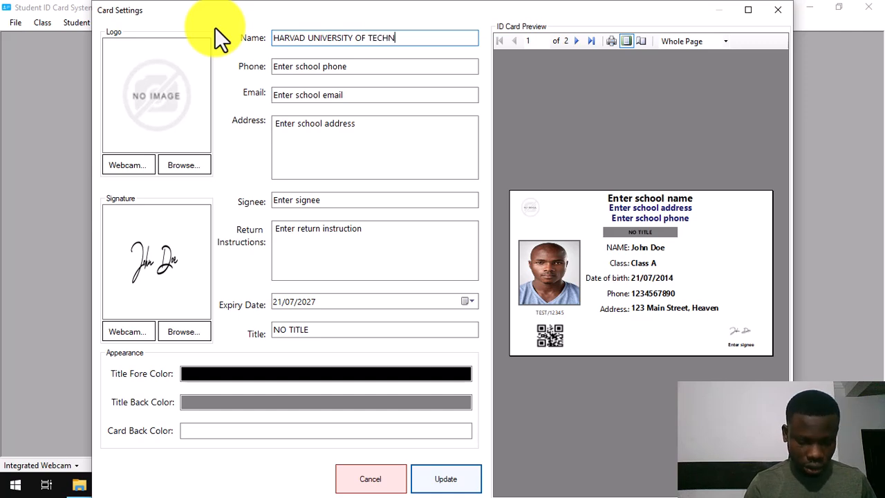
text(OLOGY)
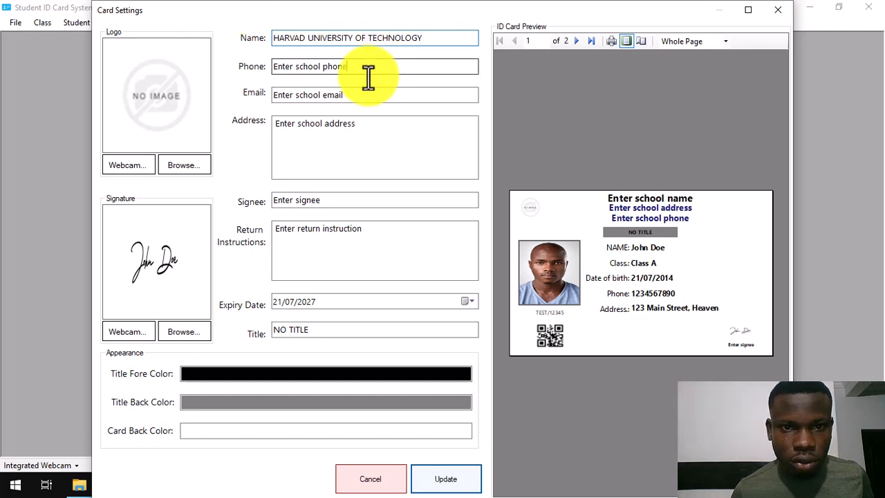
key(Tab)
text(123)
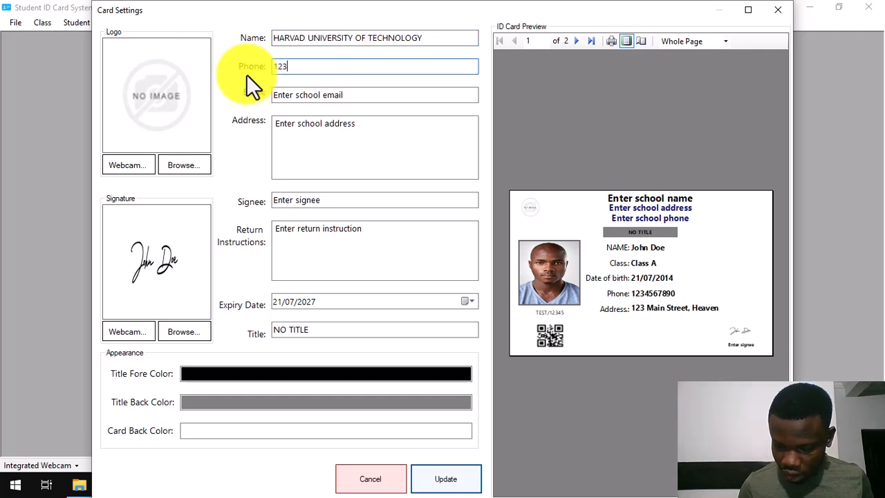
text(4567890)
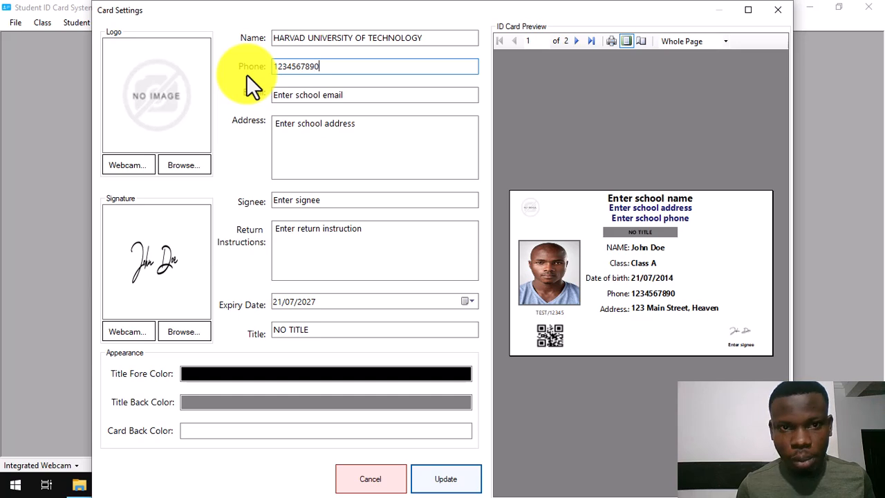
key(Tab)
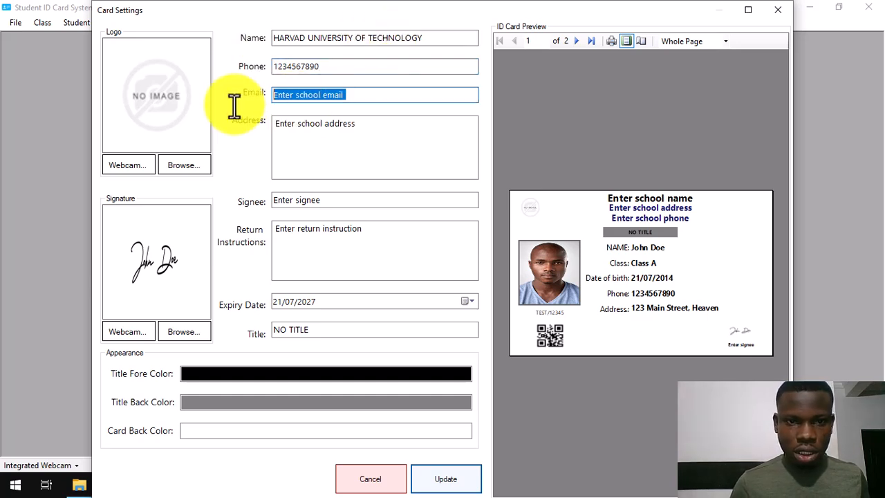
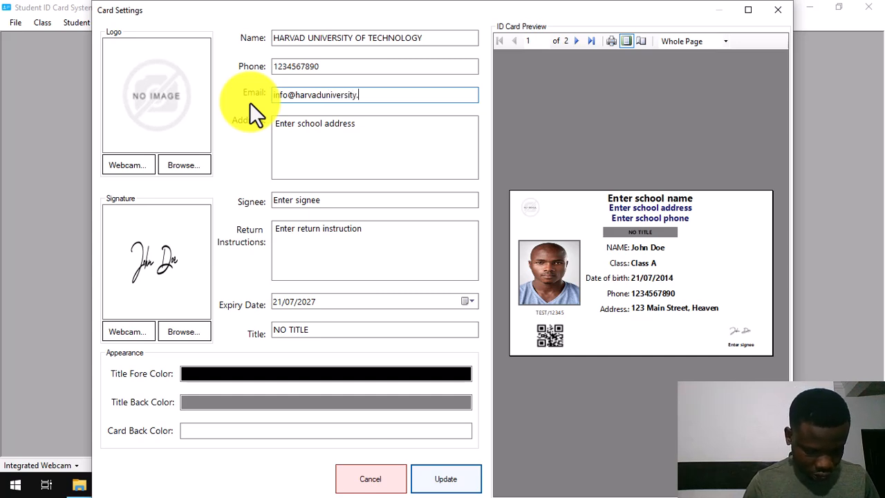
key(Tab)
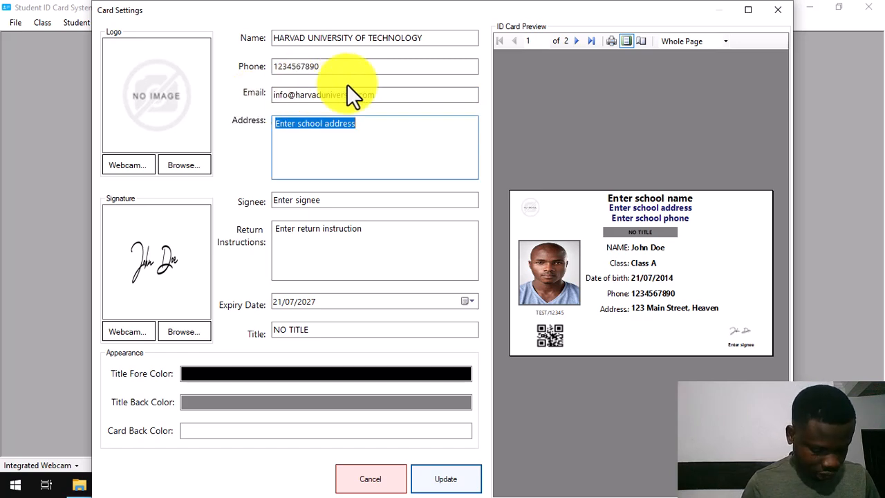
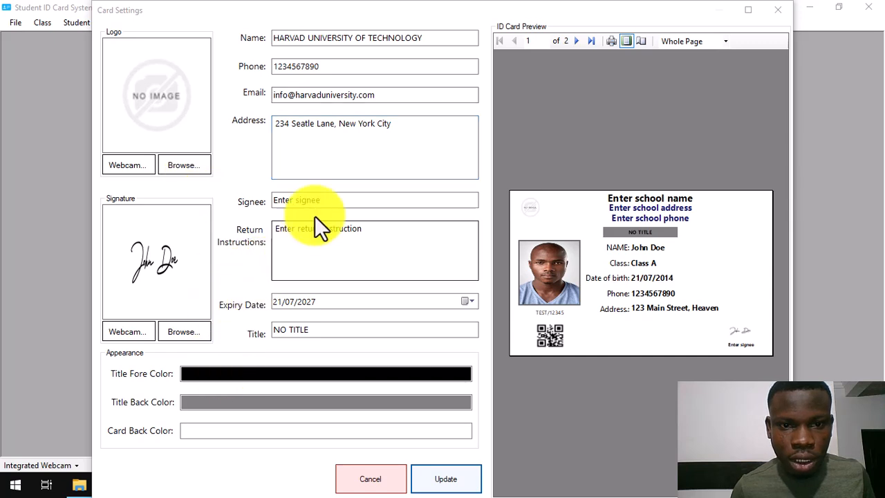
Set signee to Principal and return text to 'If found, please return to the institution… nearest police station'.
click(319, 201)
drag(320, 202, 267, 201)
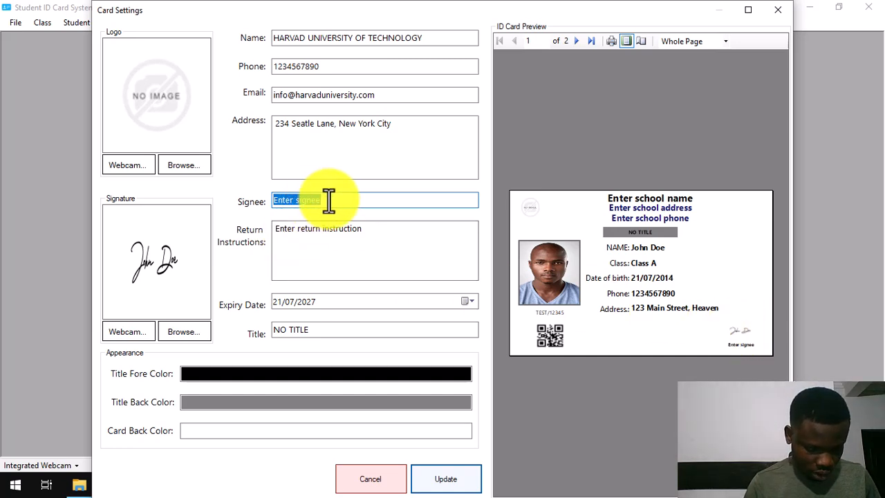
text(Principal)
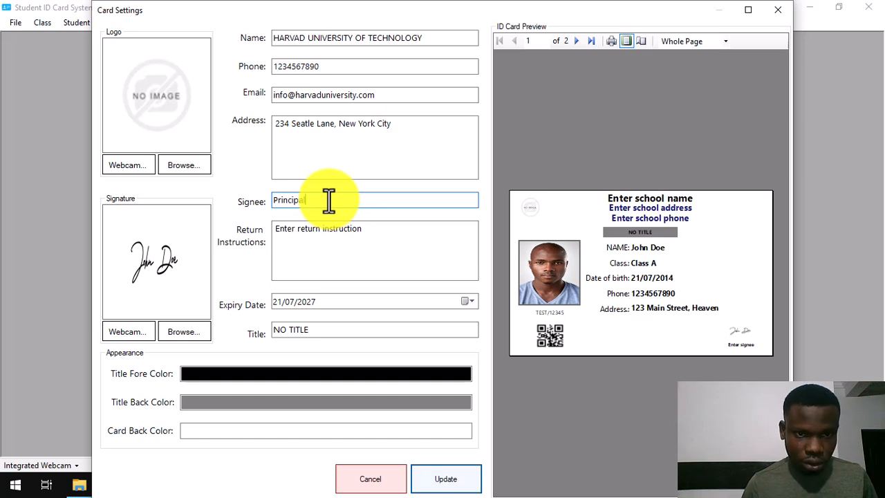
key(Tab)
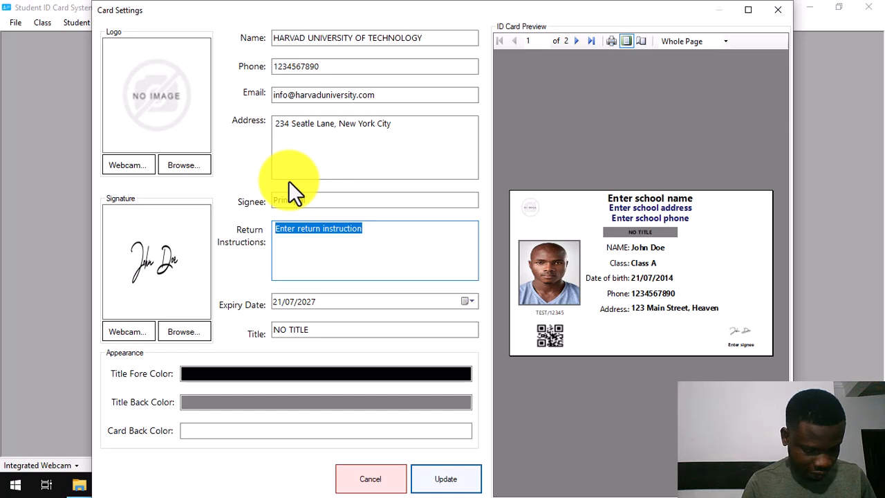
text(If found, please return to the institution)
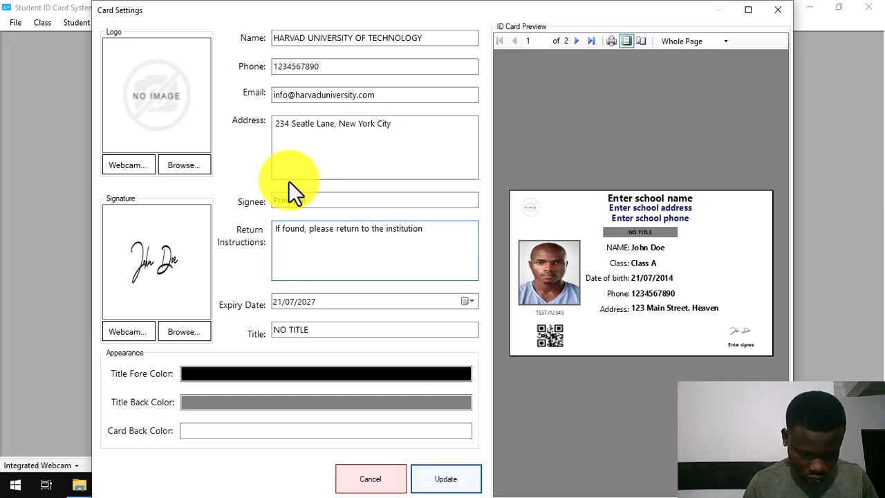
text( immedia)
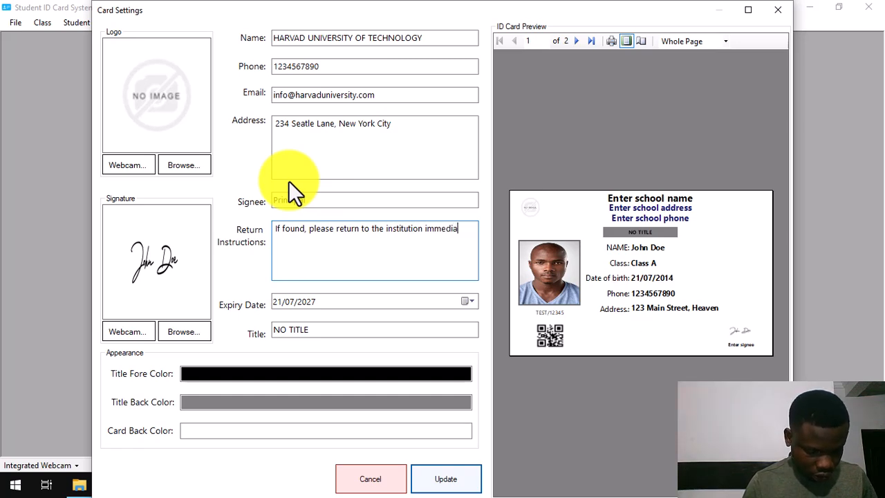
text(tely or to the near)
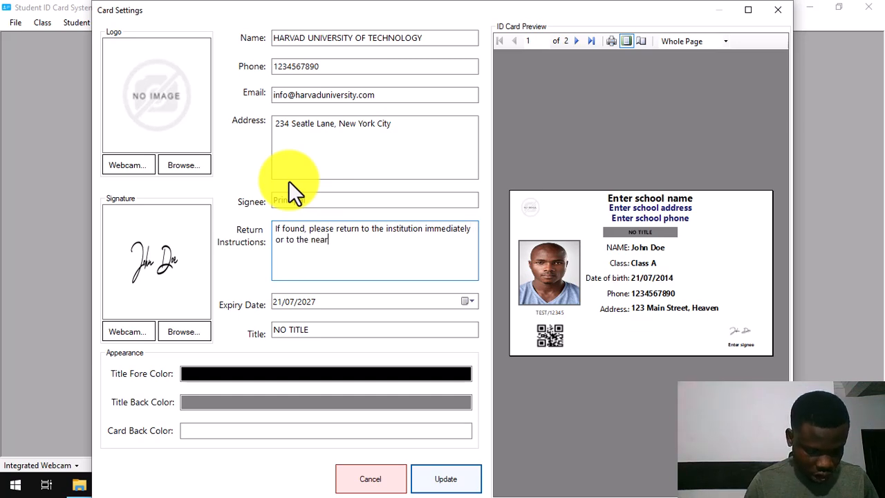
text(re)
key(BackSpace)
key(BackSpace)
text(est)
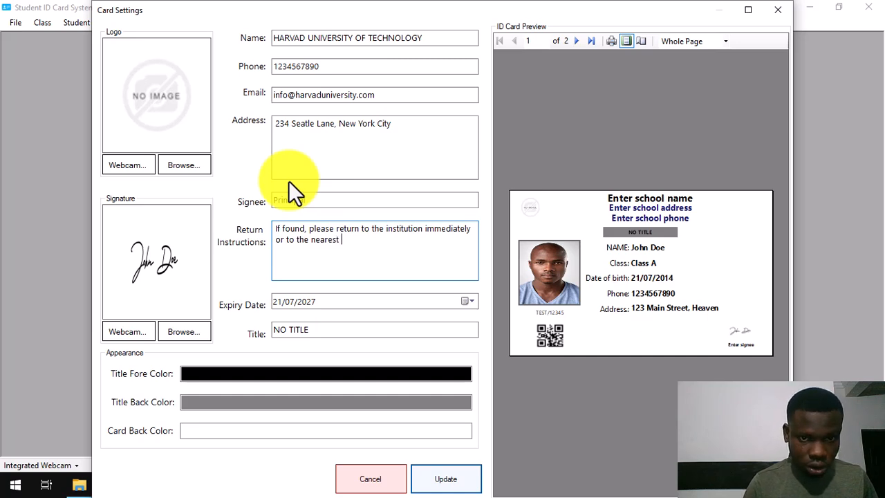
text( polic)
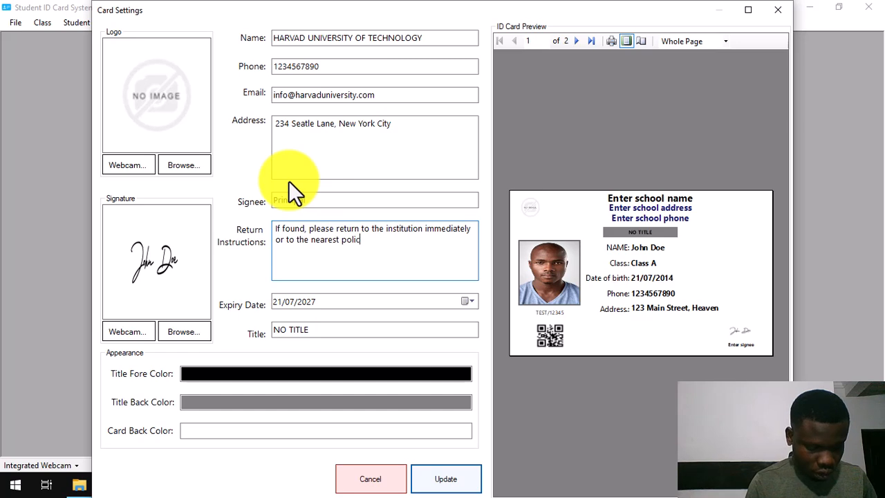
text(e station)
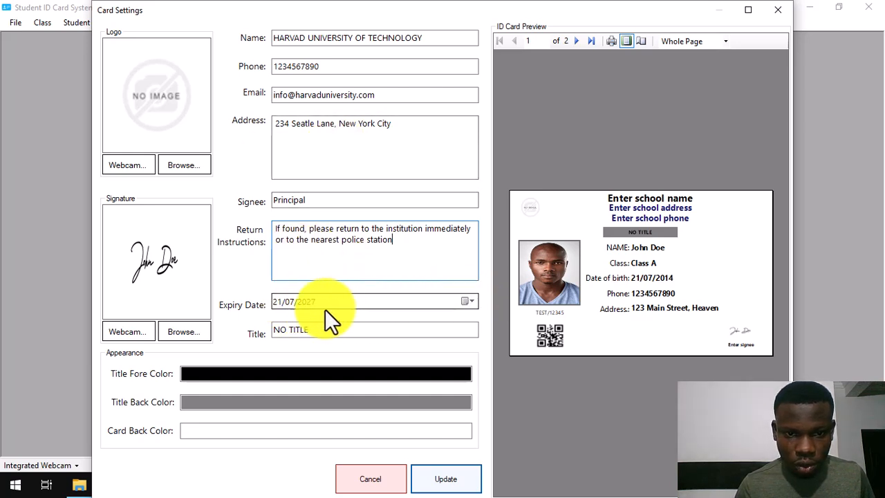
Change the expiry date to 21/07/2028 and the card title to STUDENT CARD.
click(297, 304)
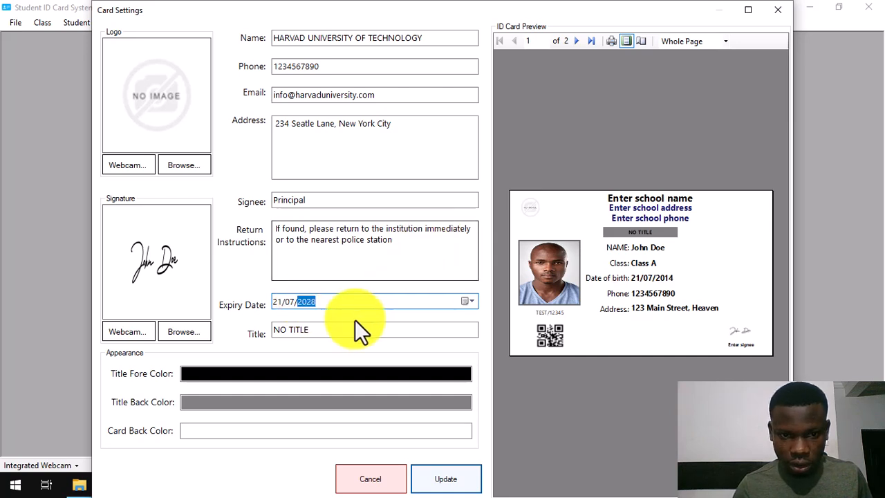
click(318, 331)
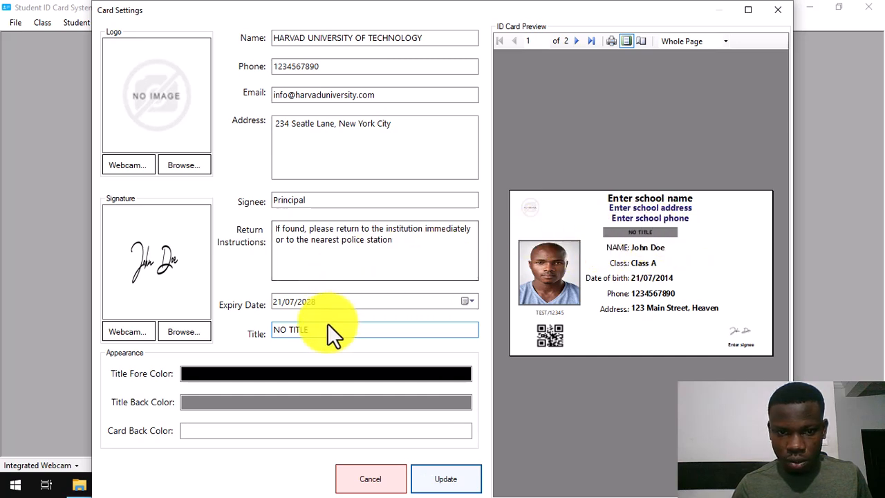
drag(316, 328, 292, 339)
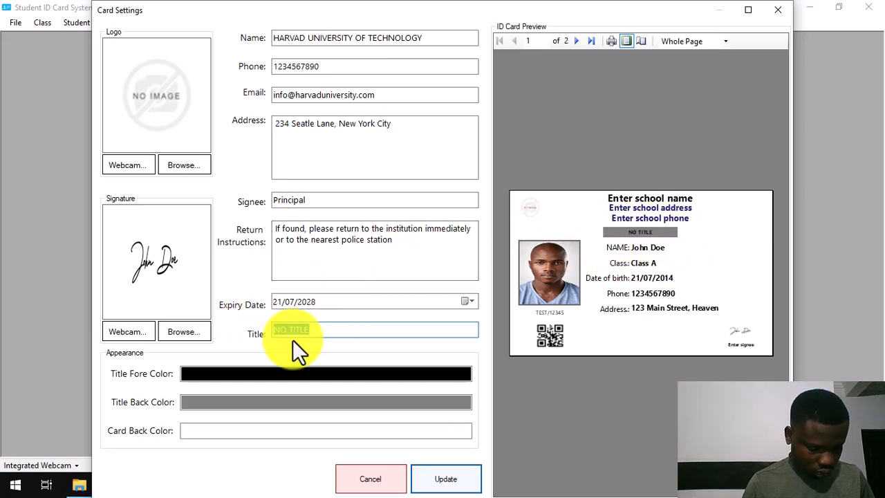
text(STUDENT)
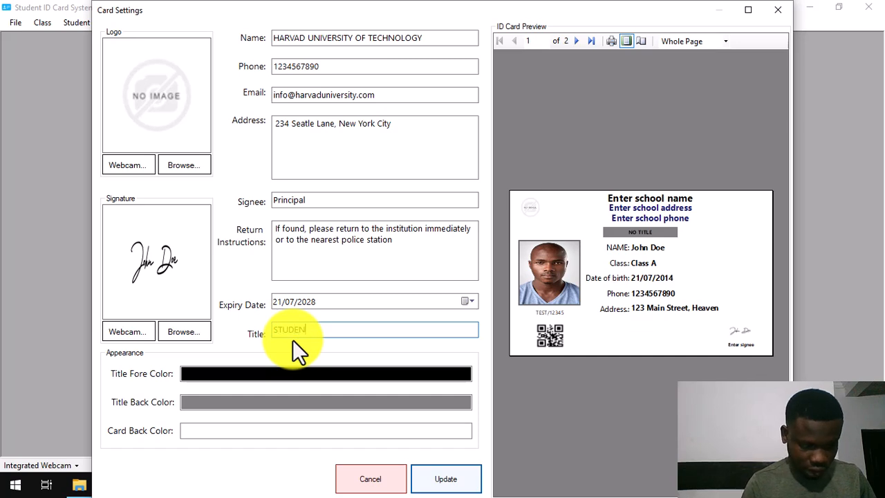
text( CARD)
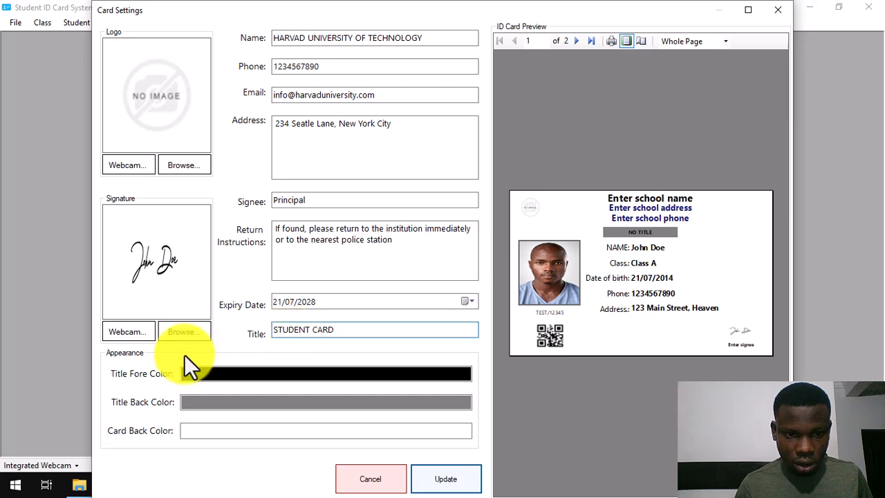
click(225, 380)
Make the title text white, the title band dark navy and the card background lavender.
click(501, 198)
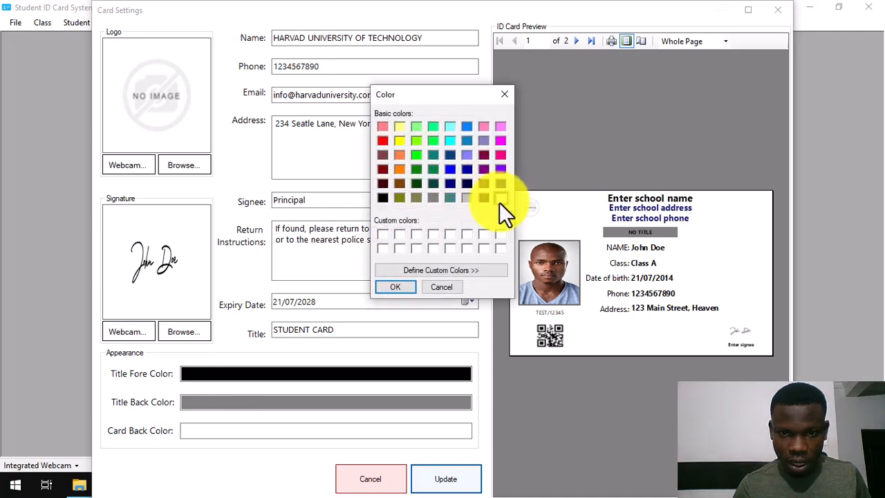
click(391, 287)
click(287, 405)
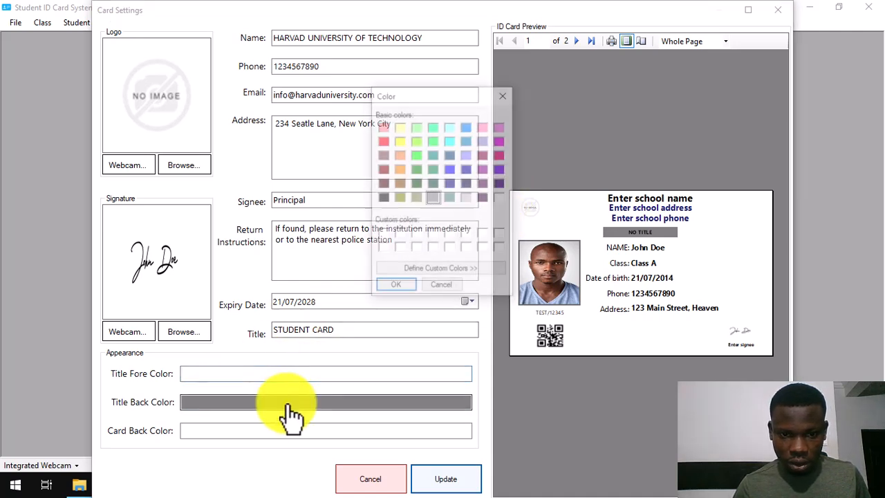
click(450, 183)
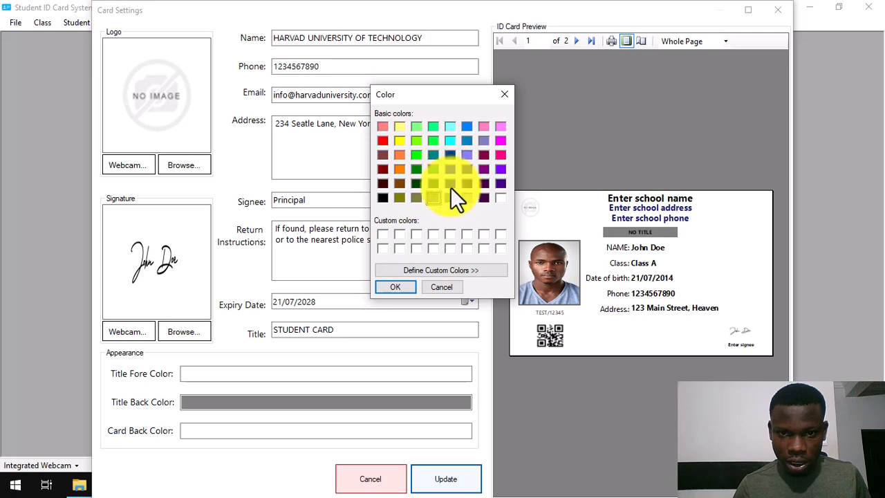
click(398, 286)
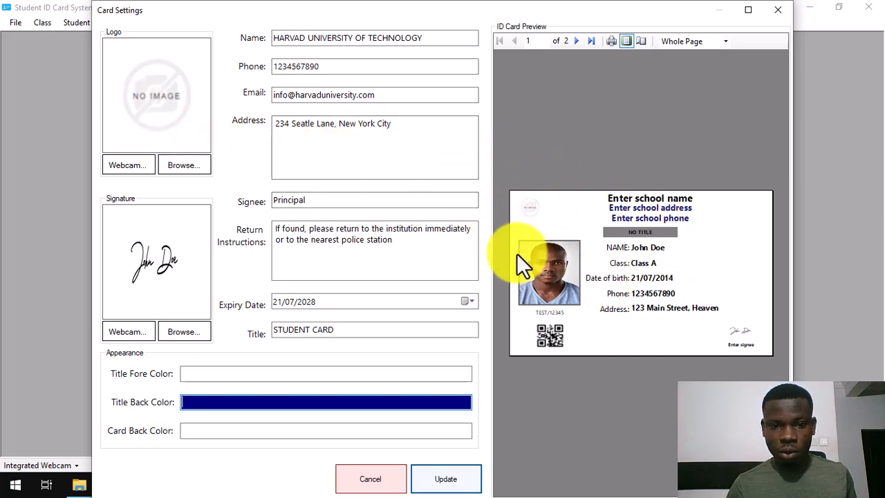
click(371, 430)
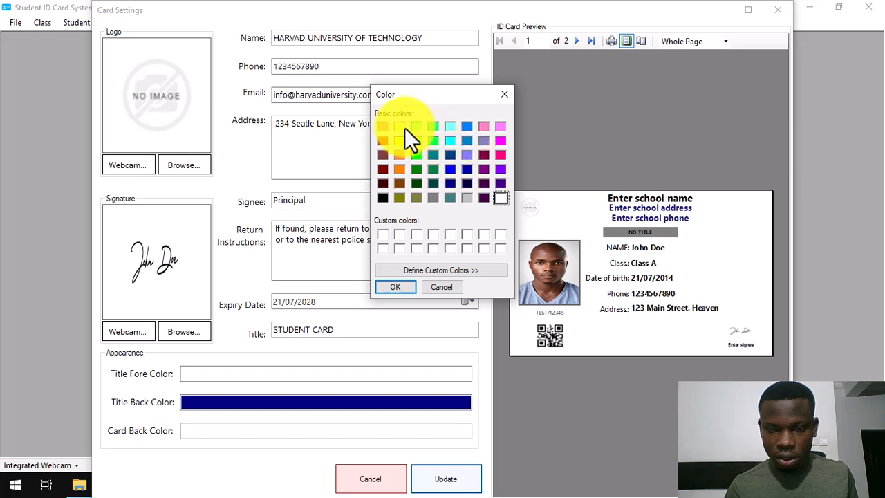
click(468, 155)
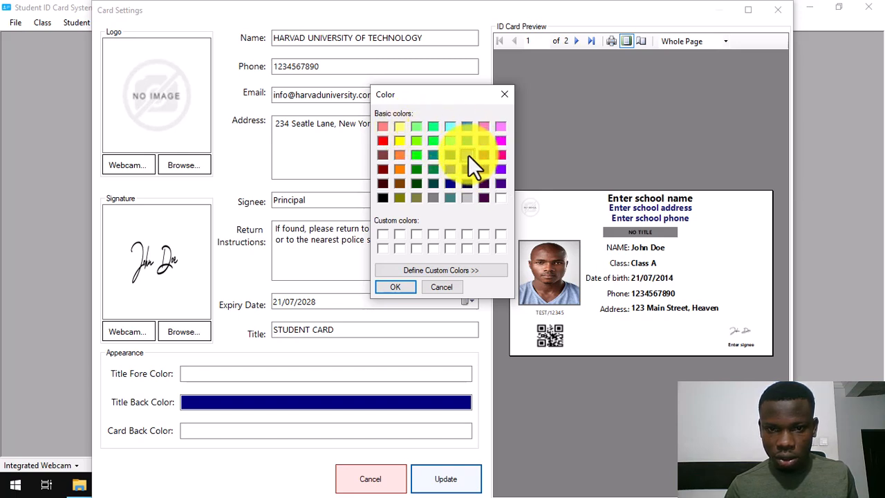
click(405, 285)
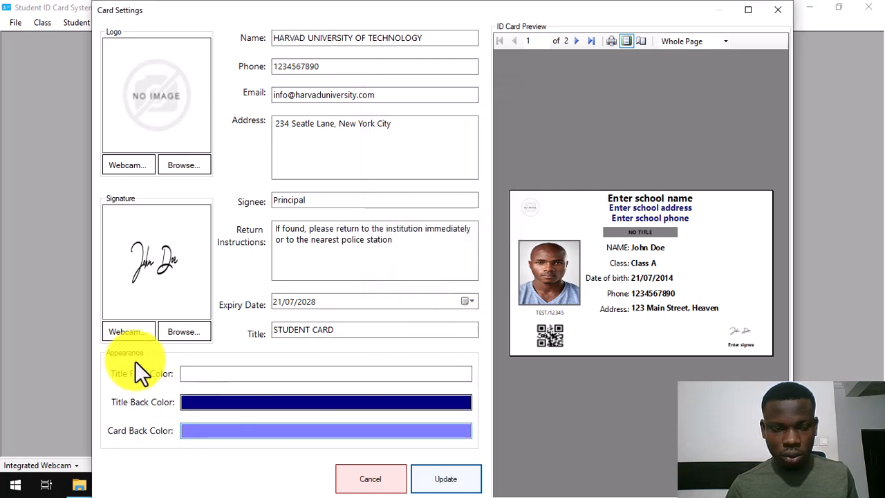
Load the coat-of-arms image as the logo and the Sample signature image as the signature.
click(183, 166)
scroll(477, 197, down, 3)
scroll(477, 197, down, 10)
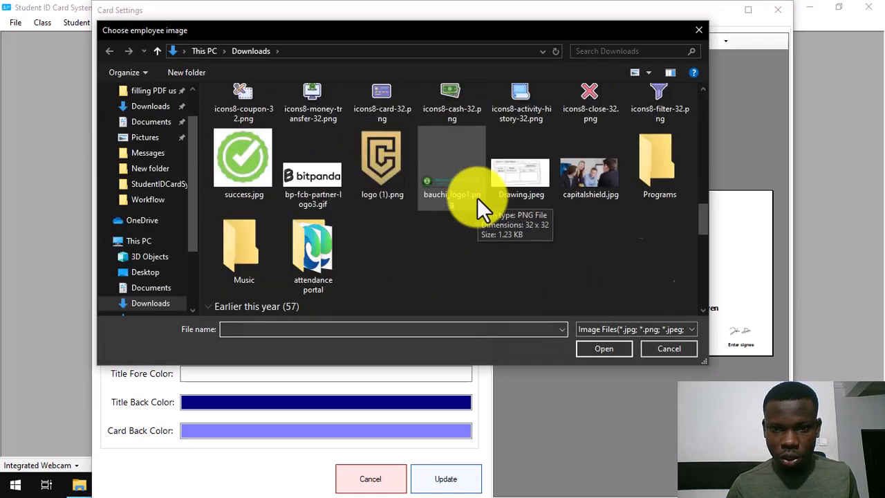
scroll(481, 203, down, 10)
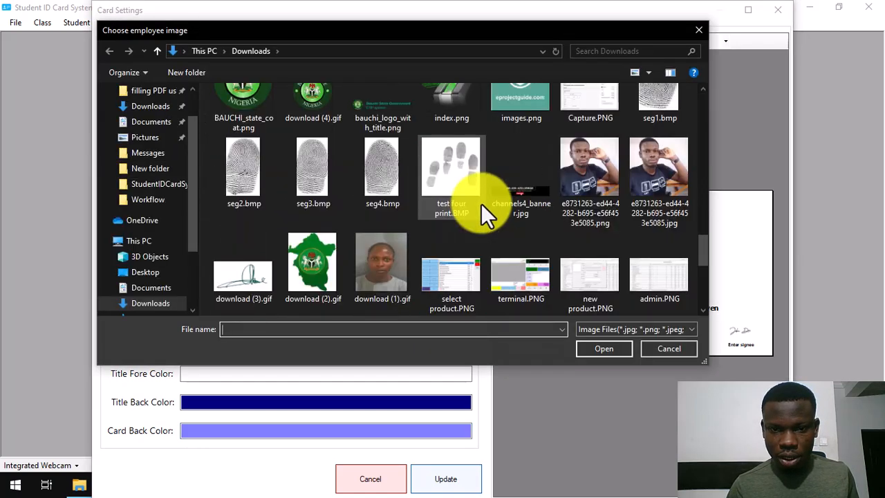
scroll(483, 203, up, 10)
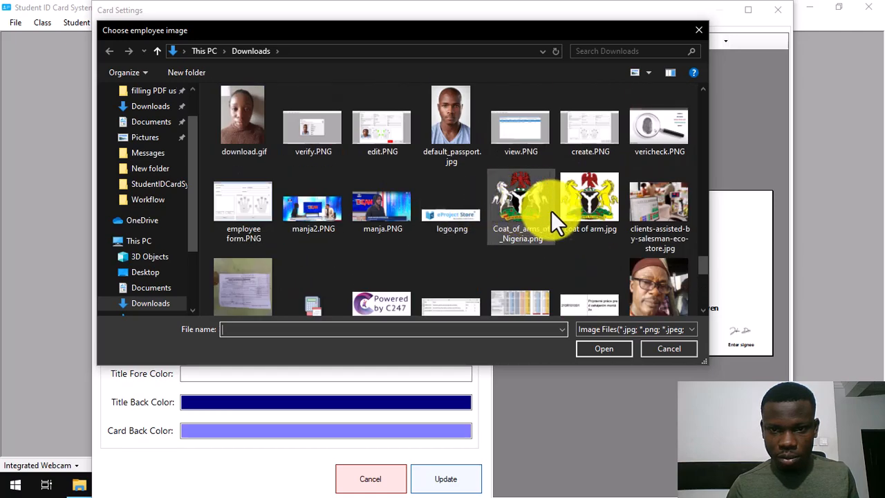
double_click(586, 205)
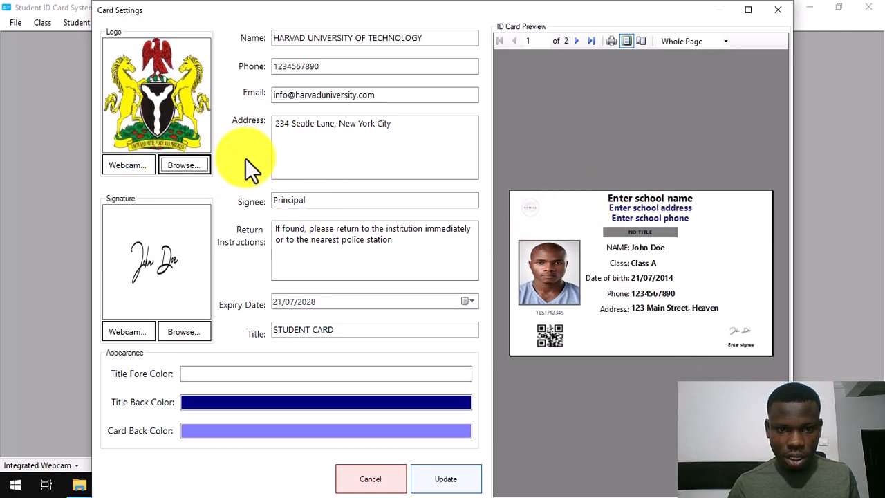
click(183, 336)
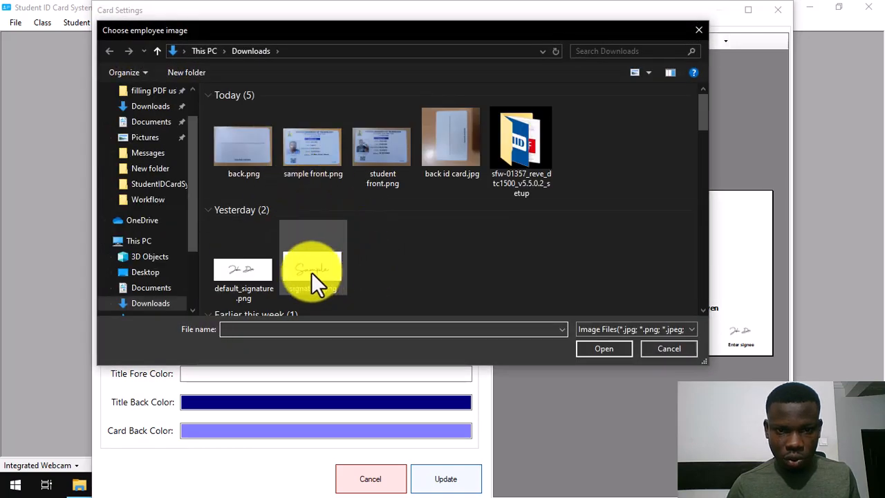
double_click(296, 268)
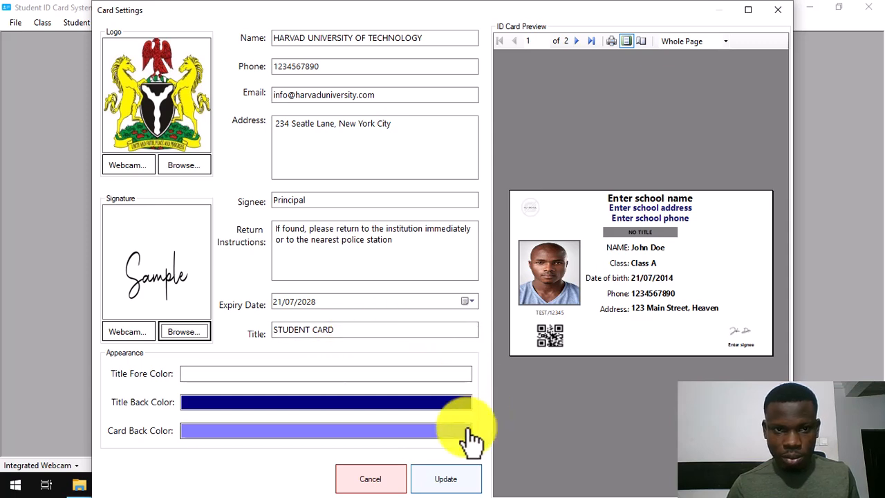
Update the school card settings, confirming with Yes and OK.
click(446, 483)
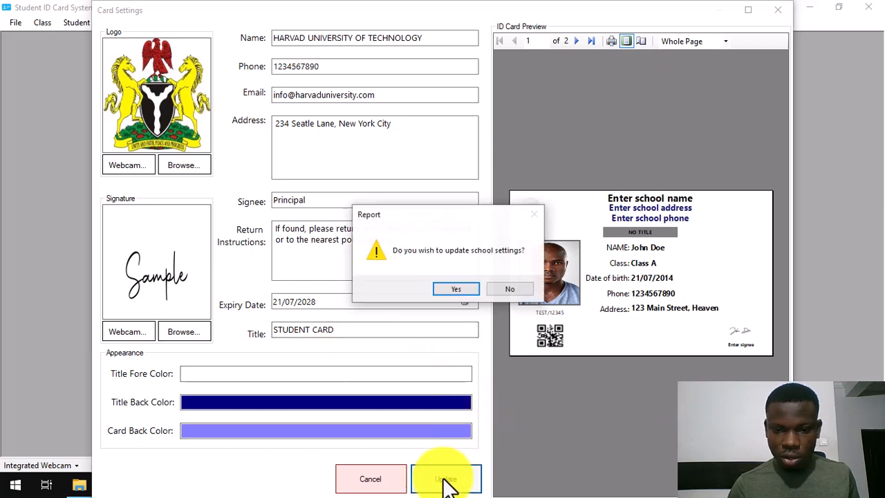
click(454, 289)
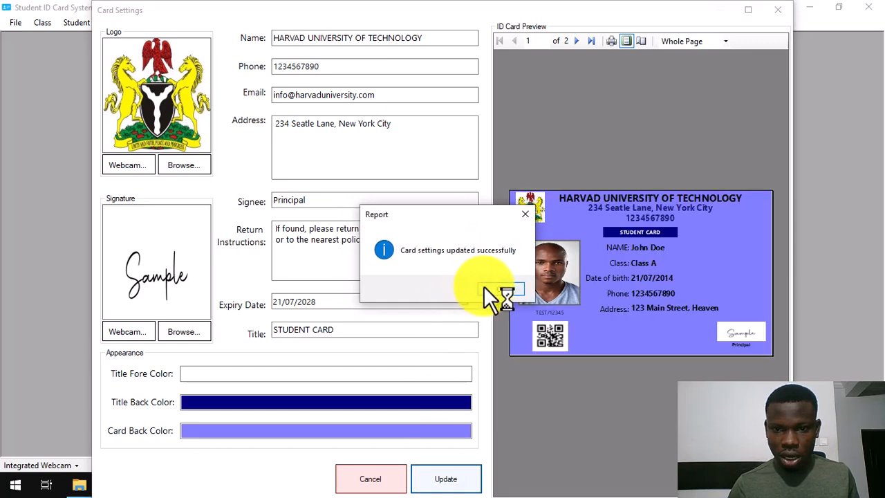
click(486, 288)
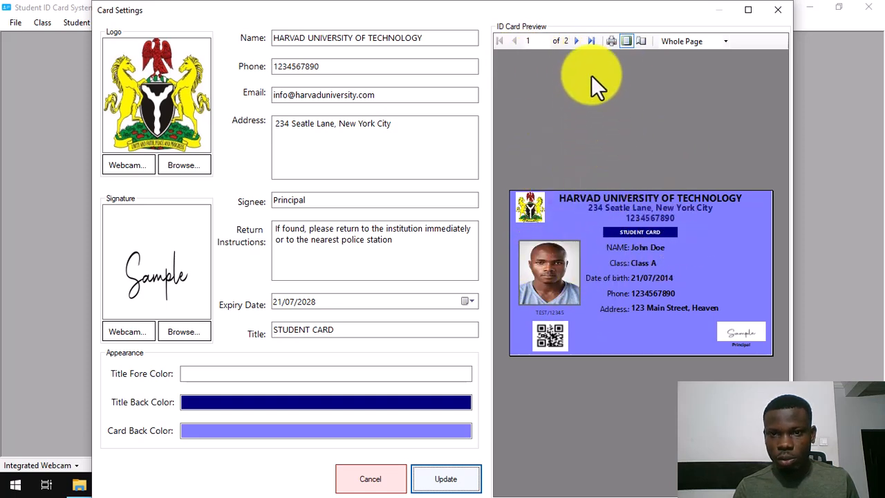
Print the previewed ID card, then close the Card Settings window.
click(611, 41)
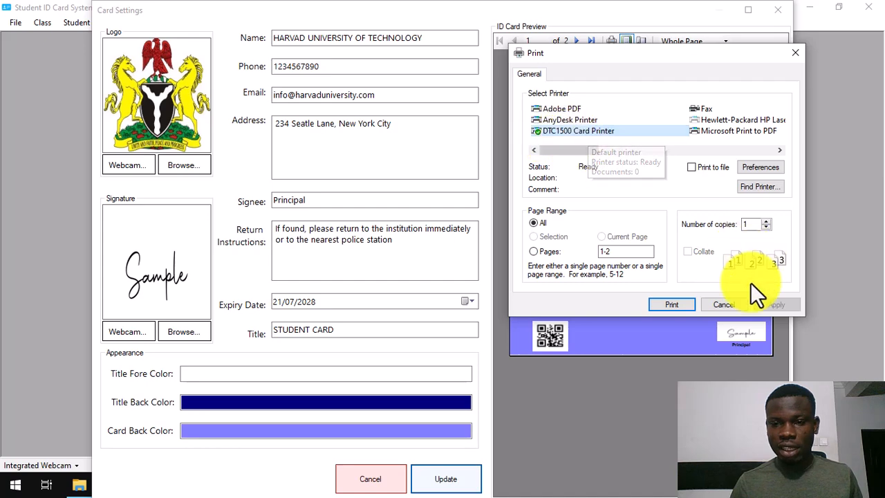
click(668, 303)
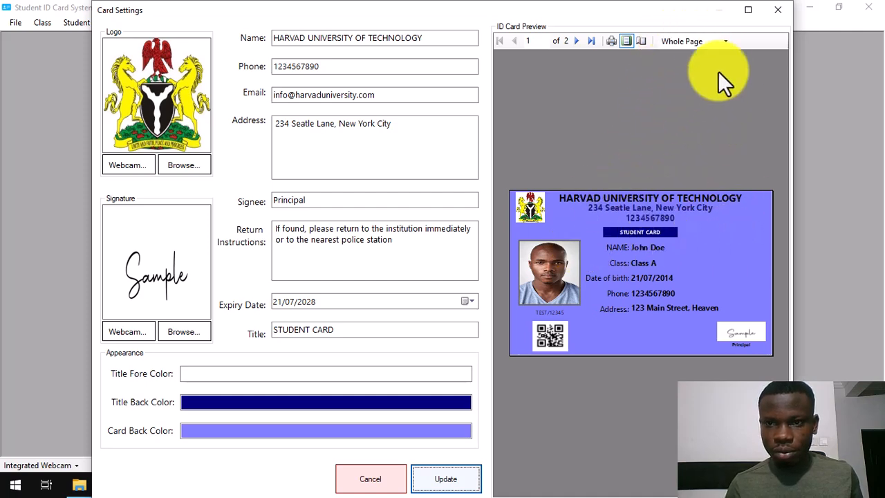
click(775, 10)
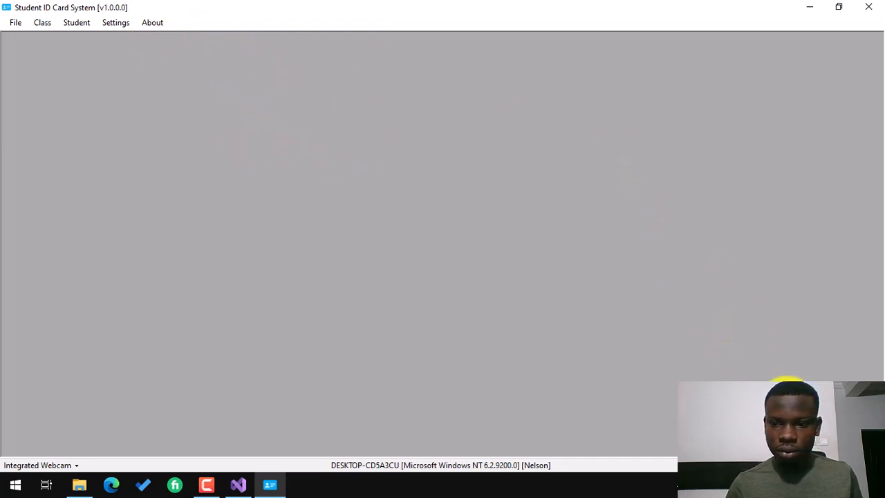
Reopen Card Settings to view the saved university details and the card preview.
click(795, 484)
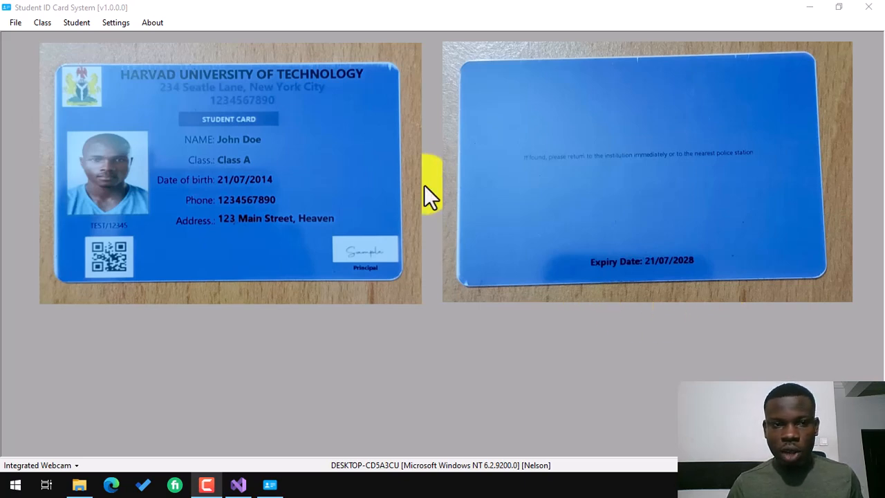
click(116, 23)
click(149, 38)
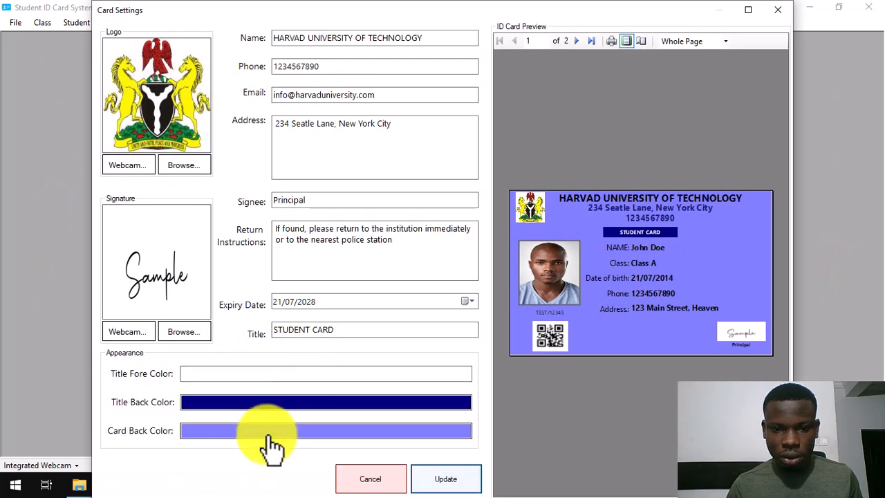
Change the card back colour to white, save the update, and close Card Settings.
click(271, 436)
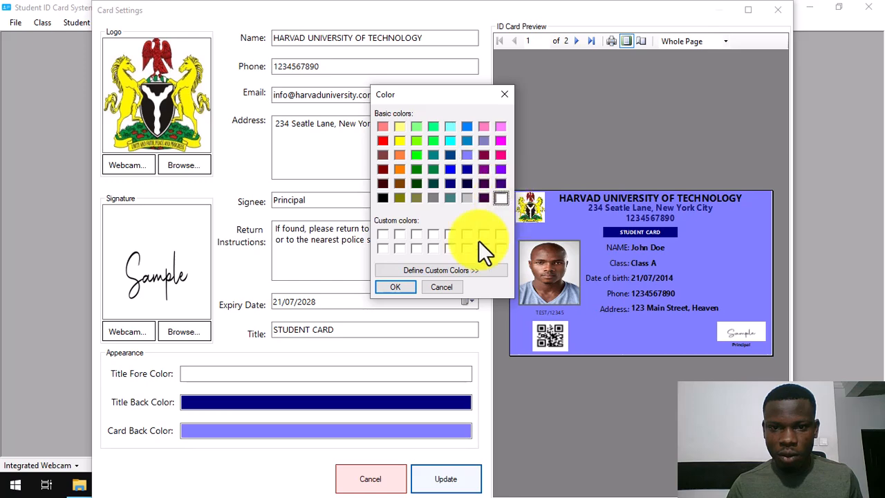
click(389, 288)
click(422, 480)
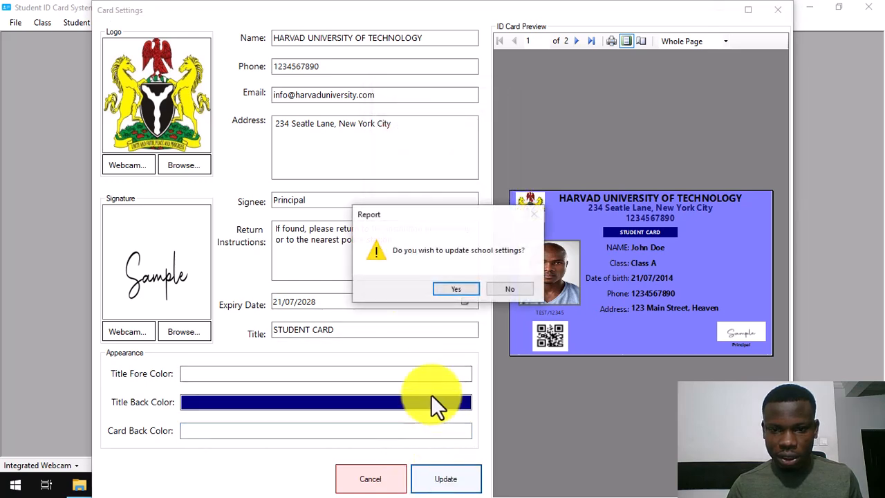
click(445, 292)
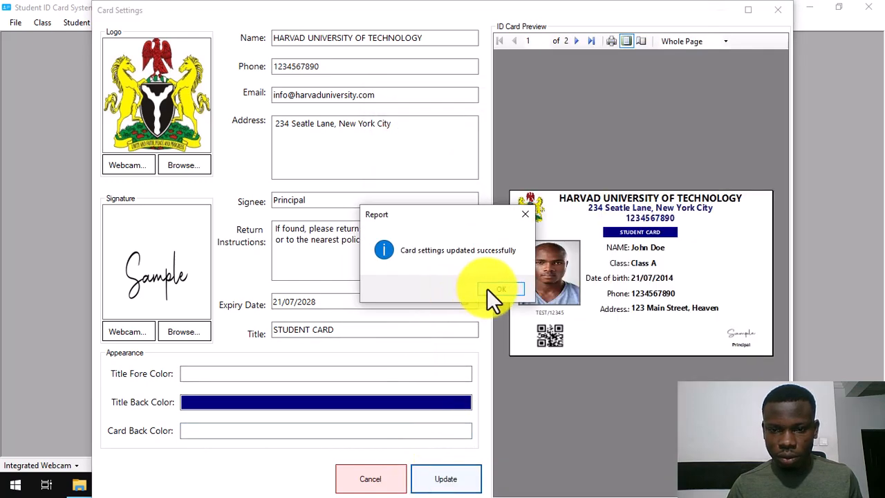
click(489, 288)
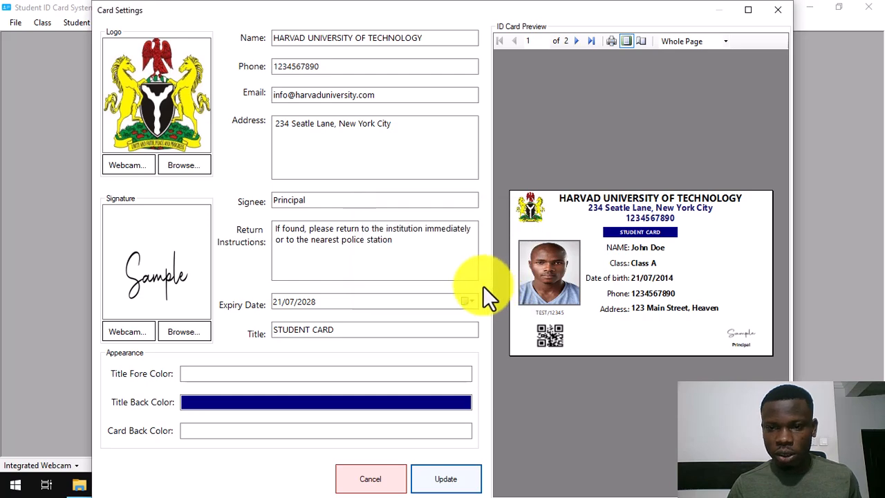
click(782, 10)
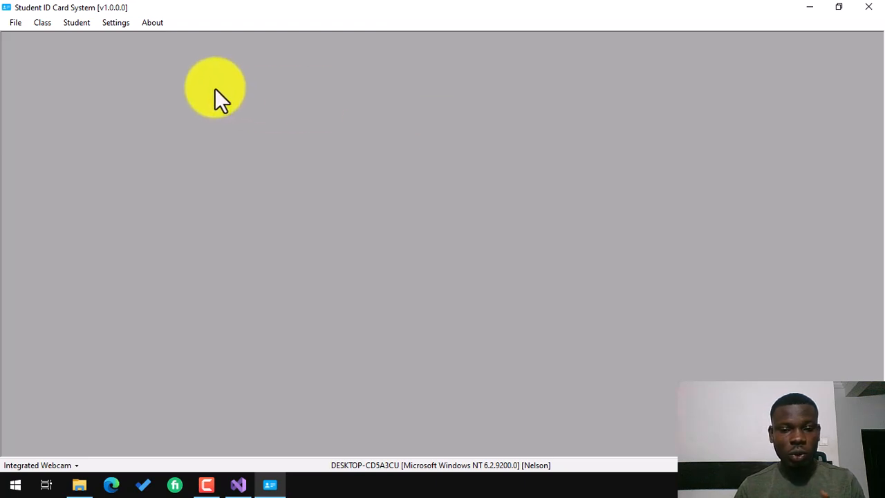
Create a new class named CLASS ONE.
click(40, 25)
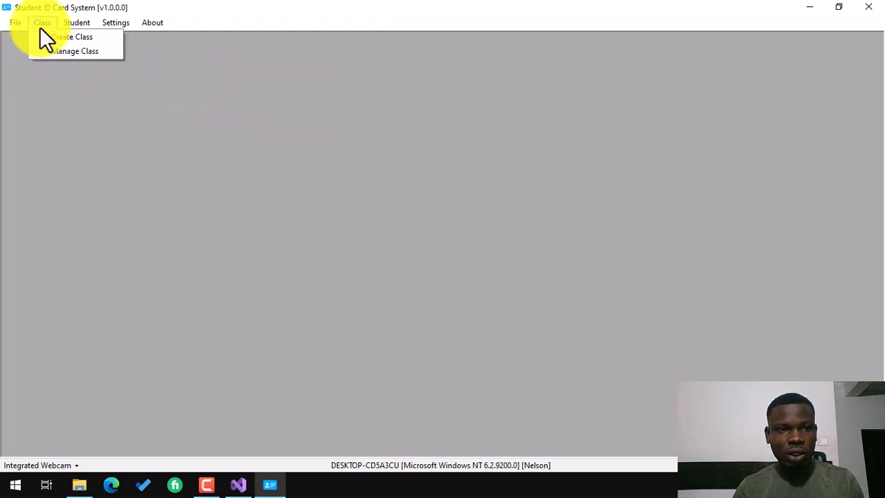
mouse_move(38, 20)
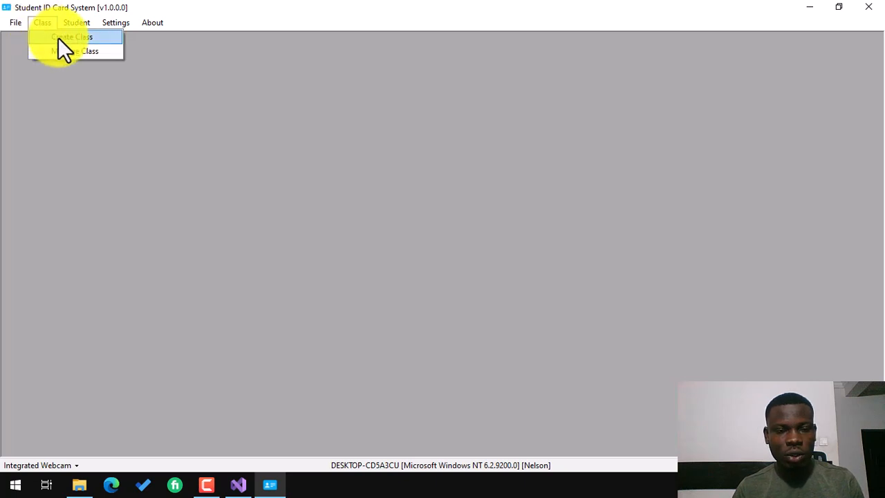
click(58, 37)
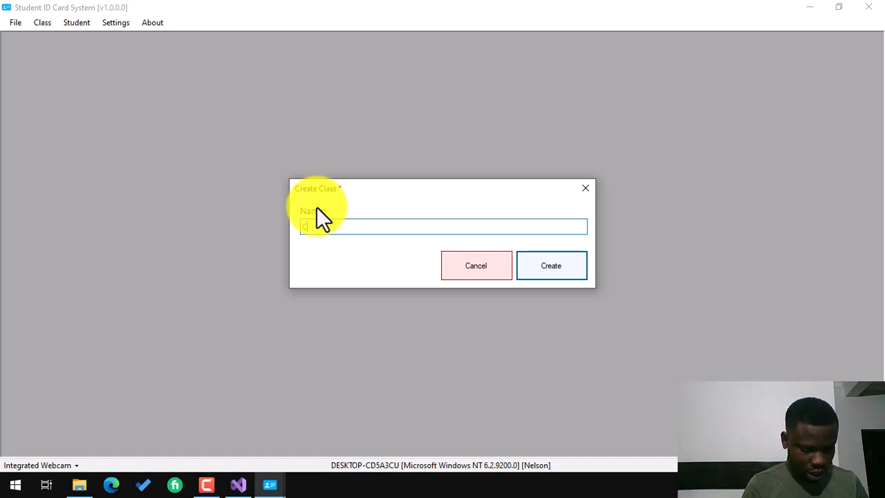
text(CLASS ONE)
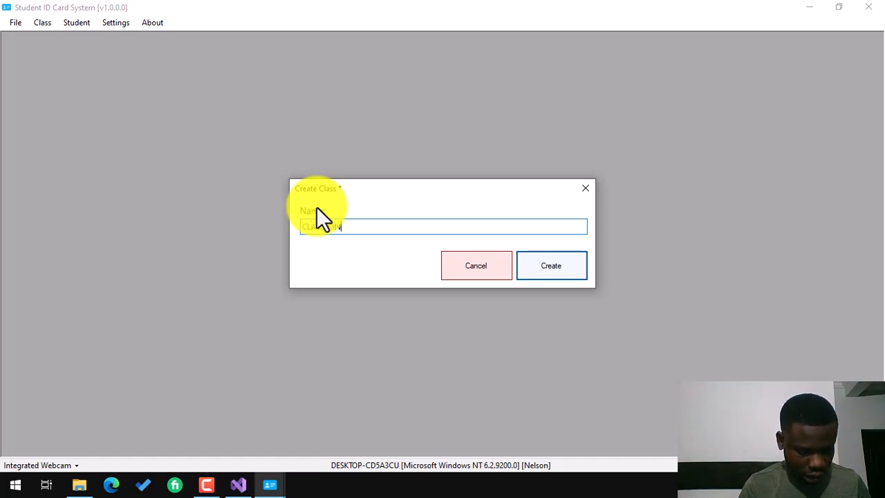
click(548, 273)
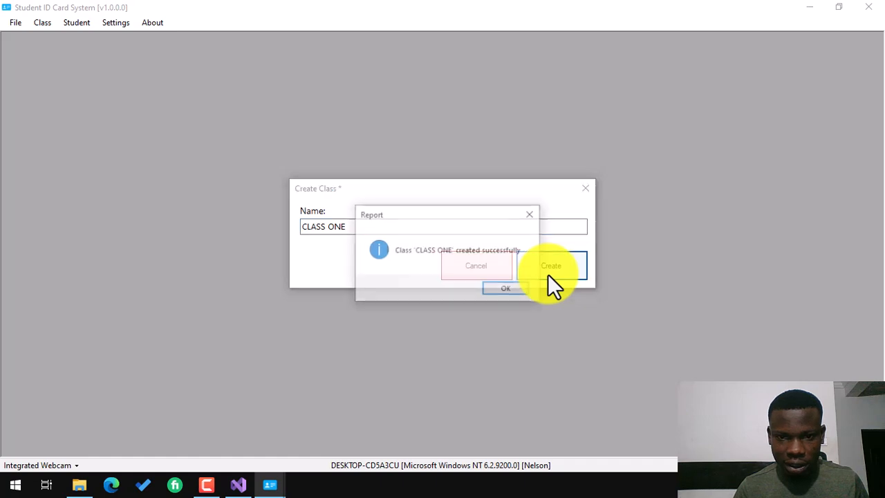
click(511, 290)
Create a second class named CLASS TWO.
click(50, 23)
click(62, 35)
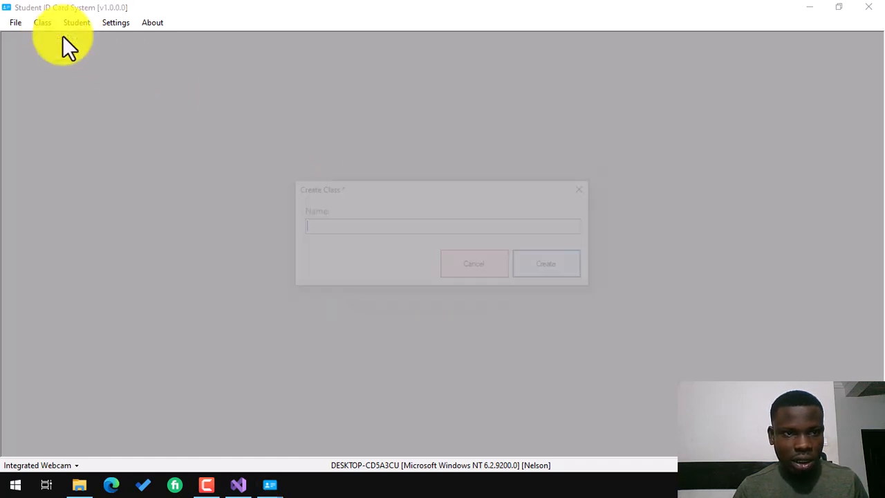
text(CLASS TWO)
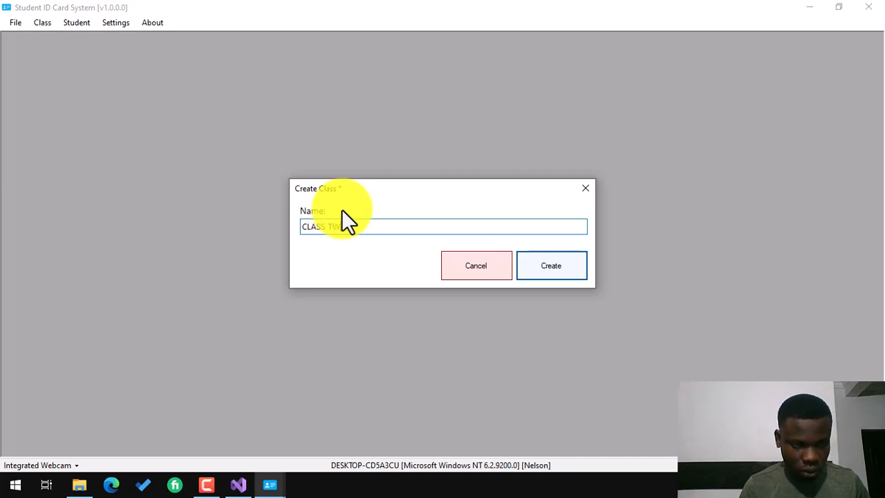
click(542, 269)
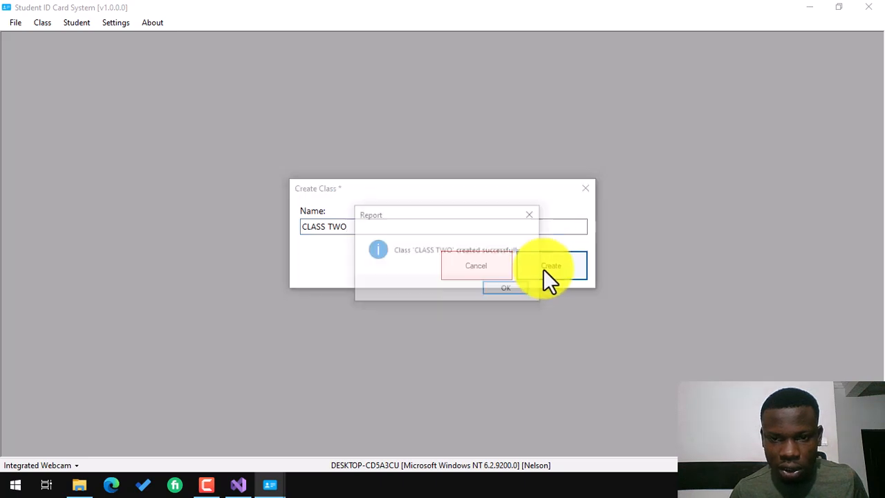
click(511, 285)
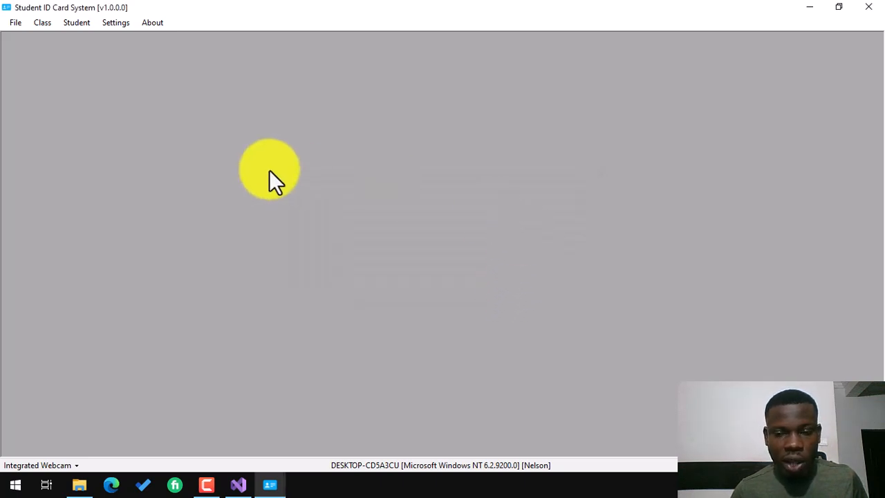
In Manage Class, rename CLASS TWO to CLASS 2.
click(41, 23)
click(61, 52)
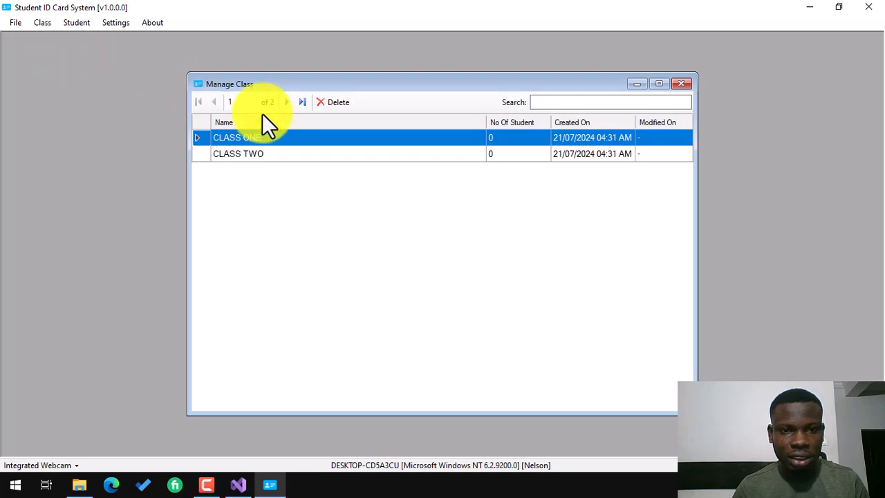
click(273, 153)
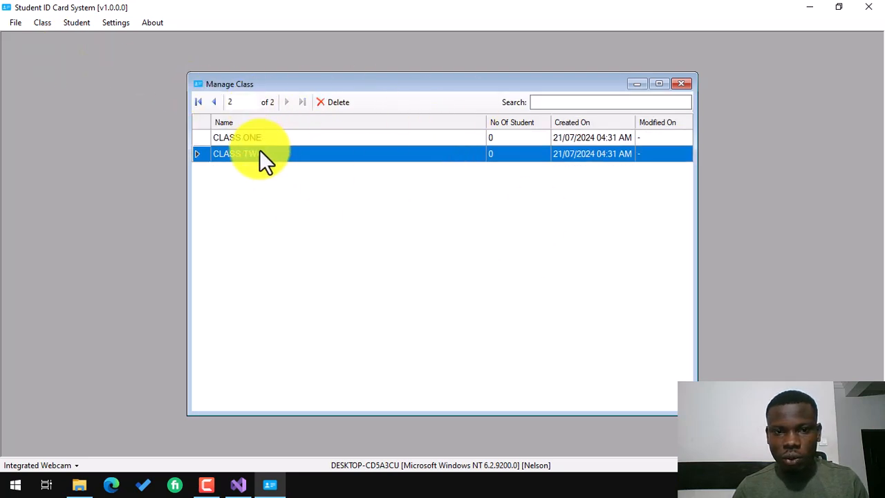
double_click(258, 156)
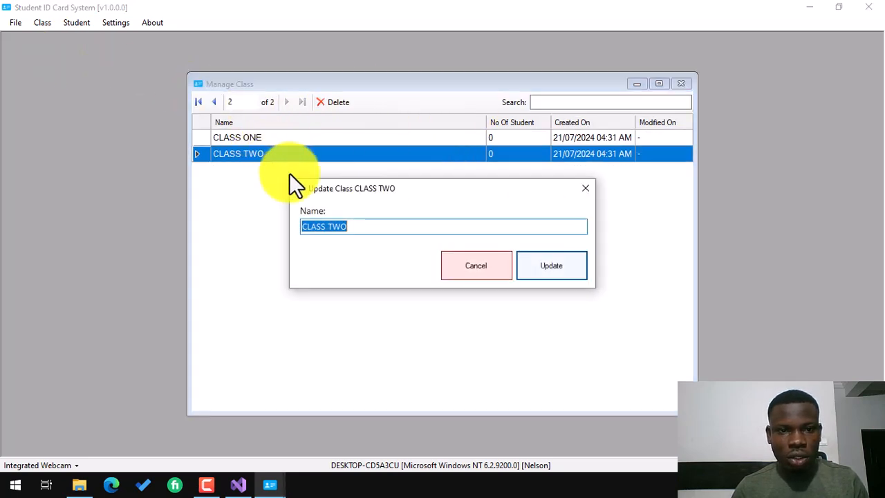
click(471, 273)
double_click(238, 163)
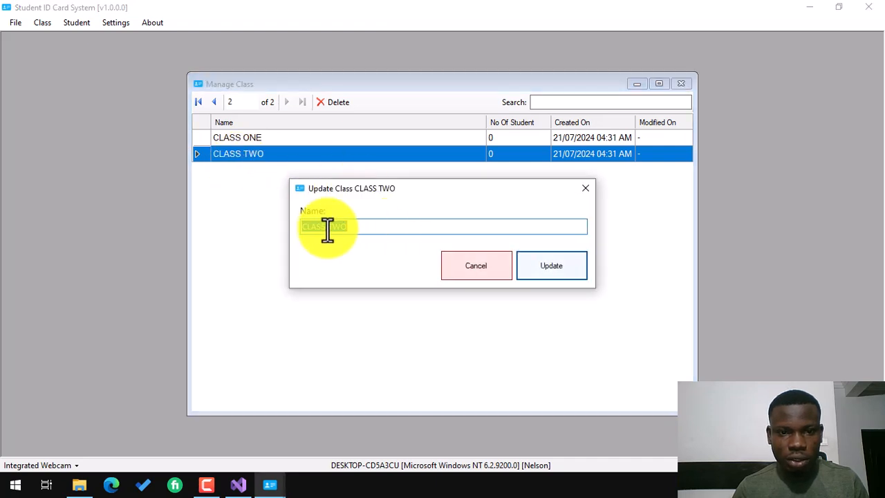
drag(326, 226, 360, 226)
text(2)
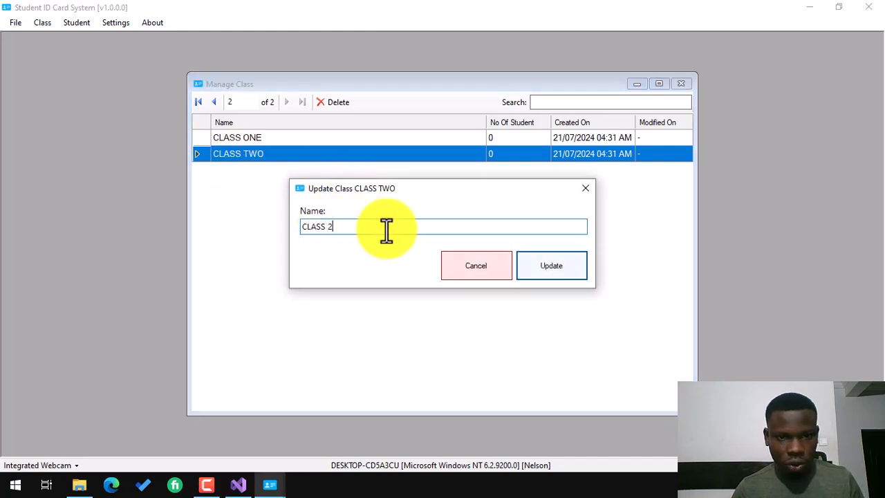
click(532, 262)
click(446, 290)
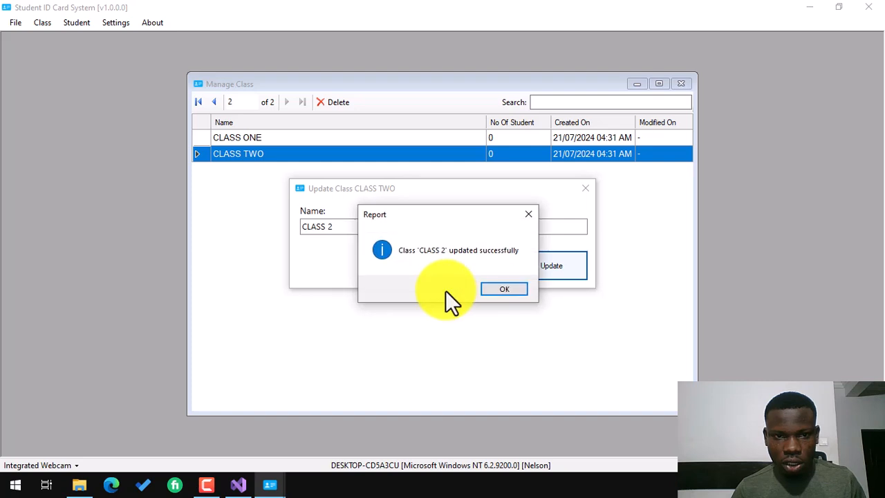
click(498, 287)
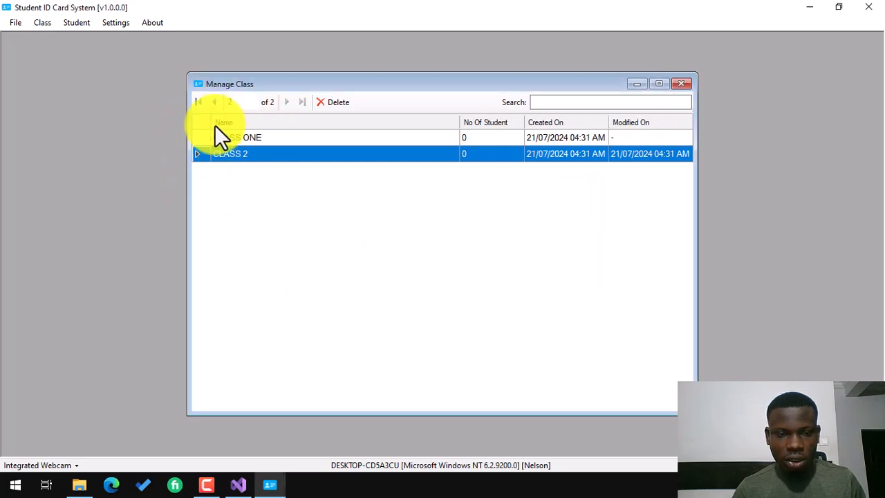
Delete CLASS 2, leaving only CLASS ONE in the list.
click(230, 141)
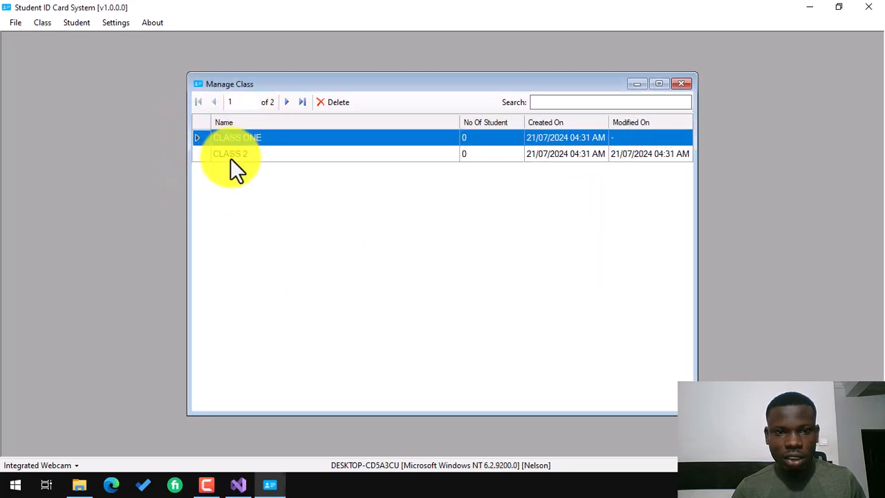
click(241, 151)
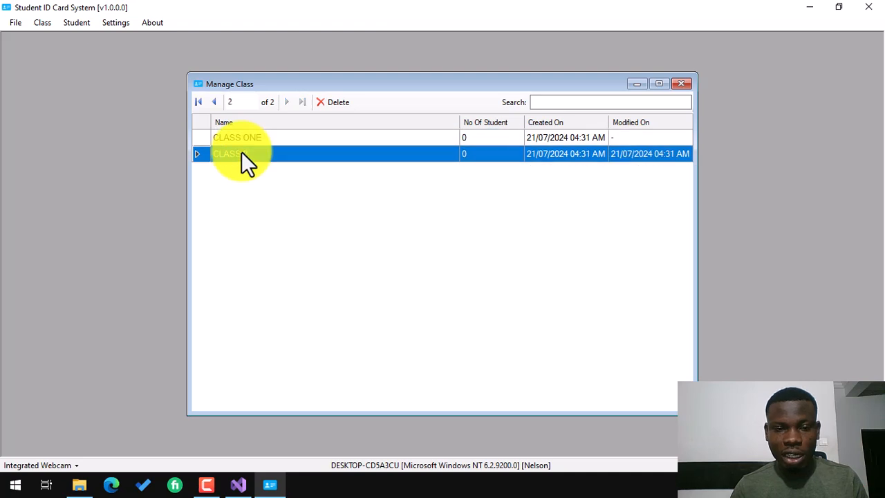
click(332, 102)
click(445, 287)
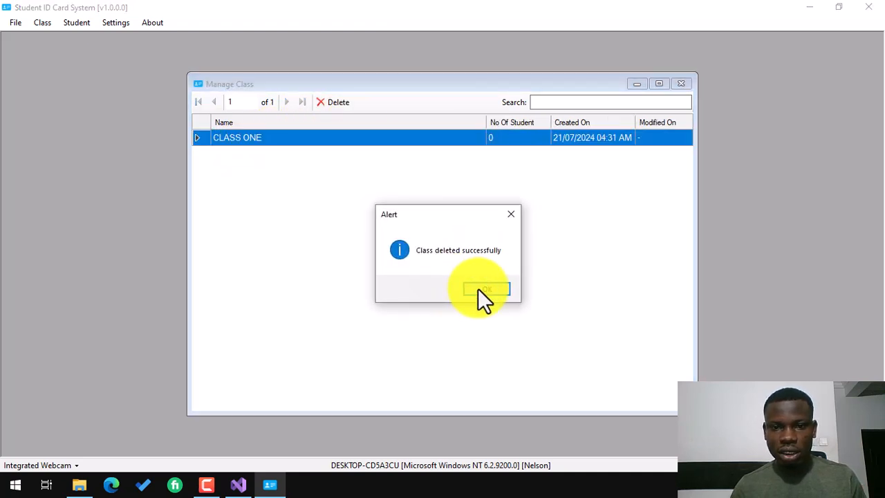
click(478, 289)
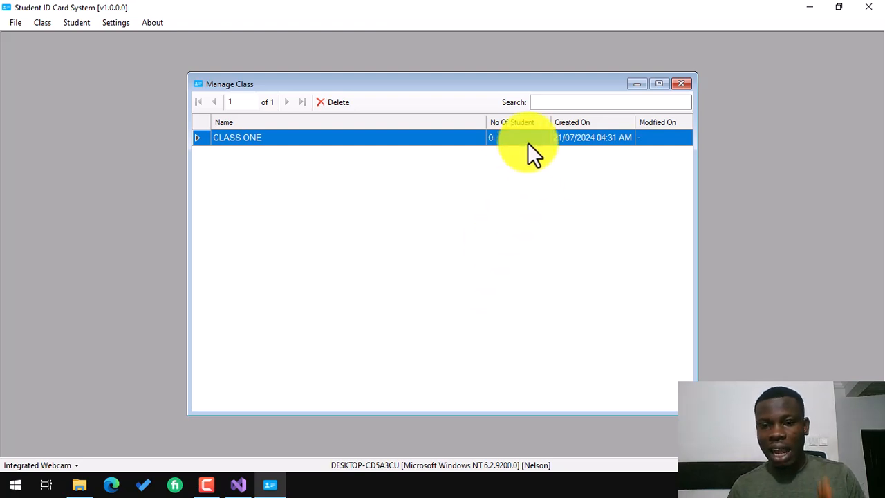
Close the Manage Class window to return to the empty main window.
click(683, 86)
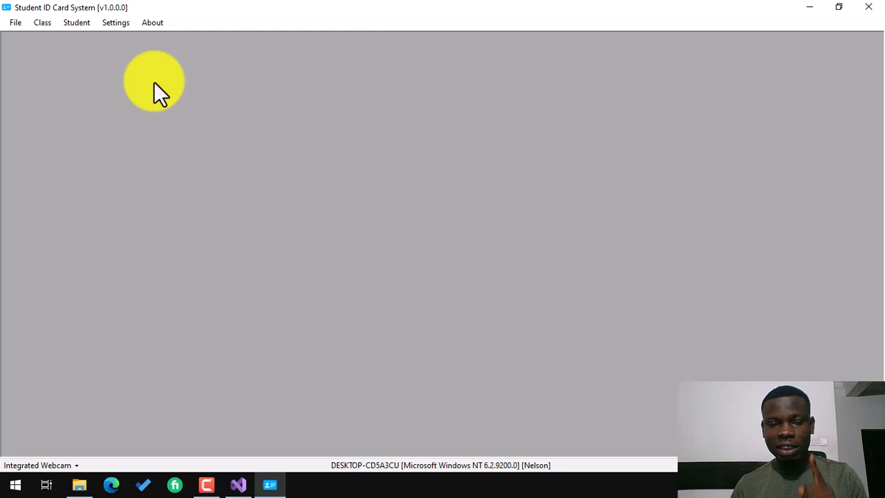
Start a new student and load default_passport.jpg from Downloads as the passport photo.
click(79, 21)
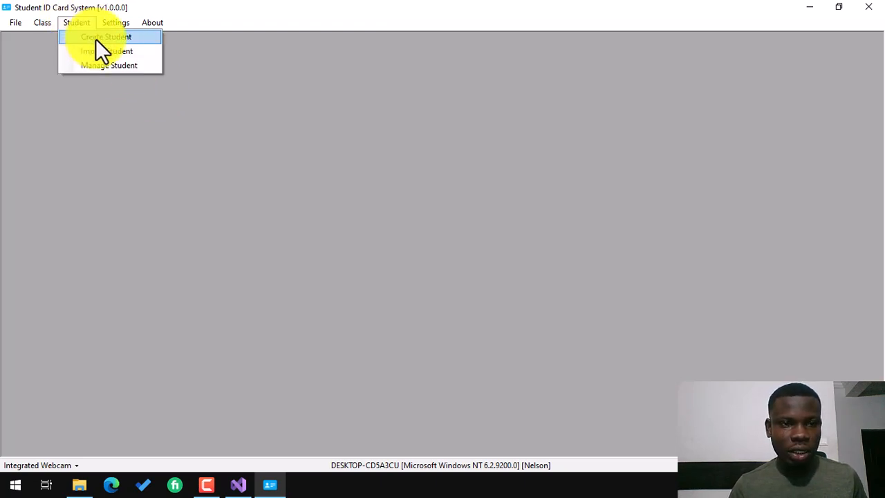
click(97, 39)
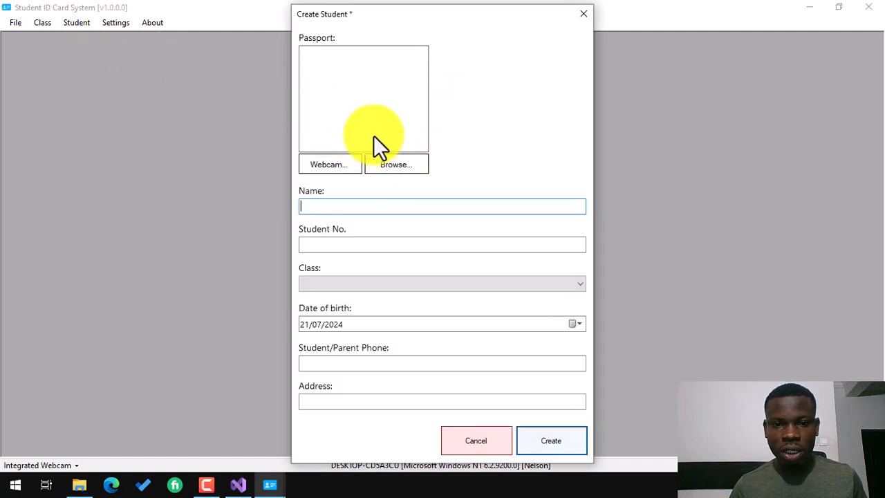
click(407, 165)
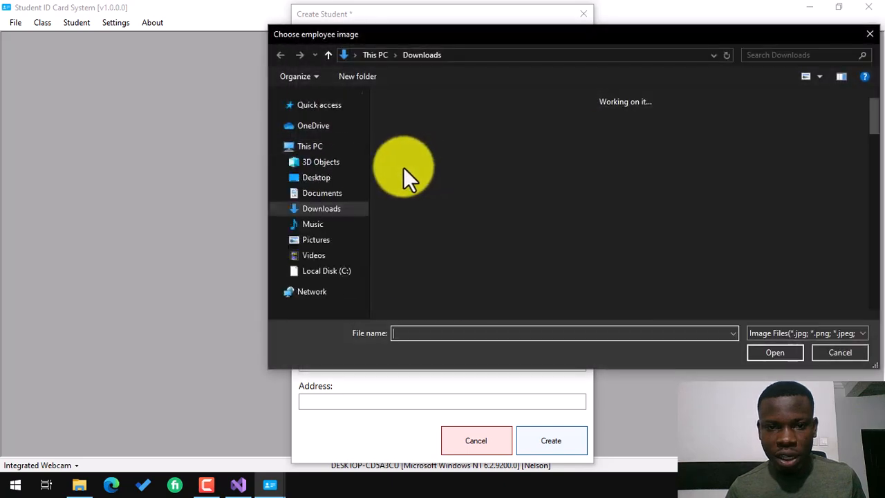
scroll(605, 205, down, 5)
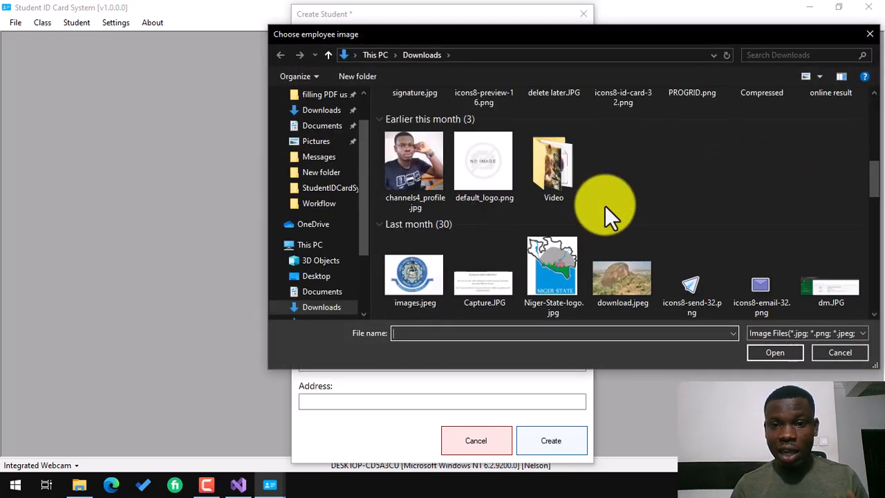
scroll(605, 206, down, 3)
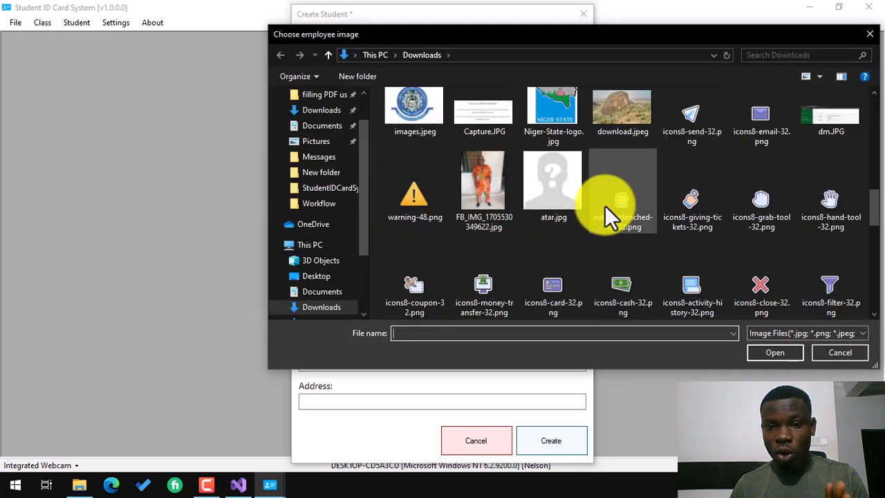
scroll(605, 205, down, 3)
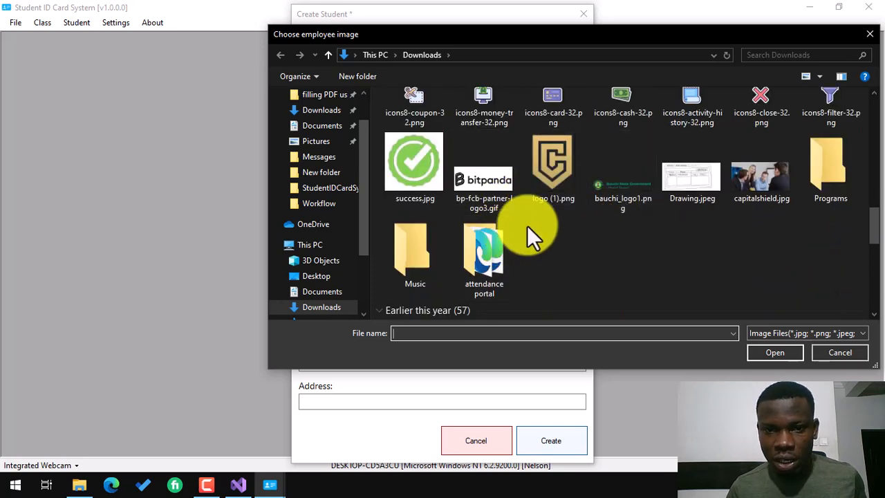
scroll(527, 225, up, 1)
scroll(679, 245, up, 10)
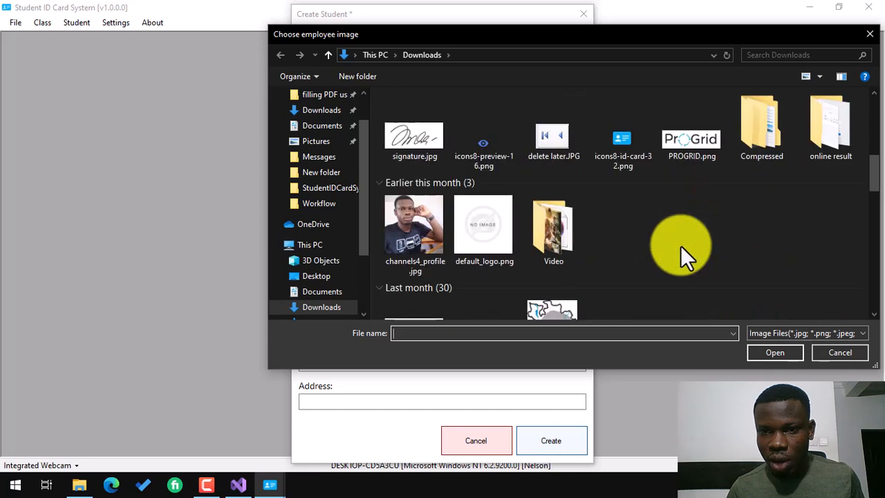
scroll(680, 245, down, 3)
scroll(680, 245, up, 5)
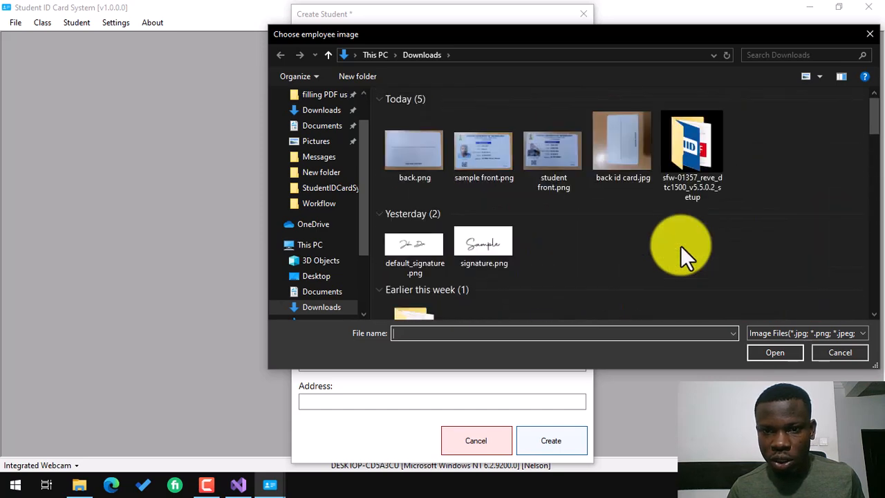
scroll(680, 245, down, 9)
scroll(680, 245, down, 2)
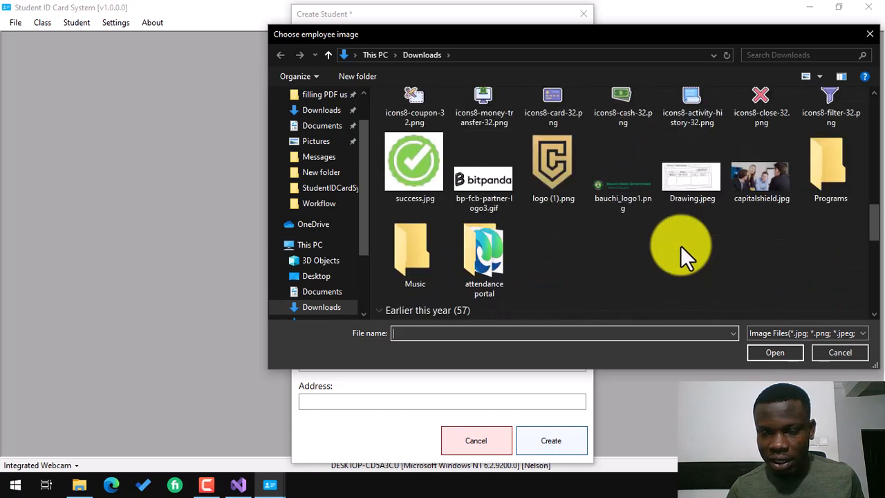
scroll(680, 245, down, 3)
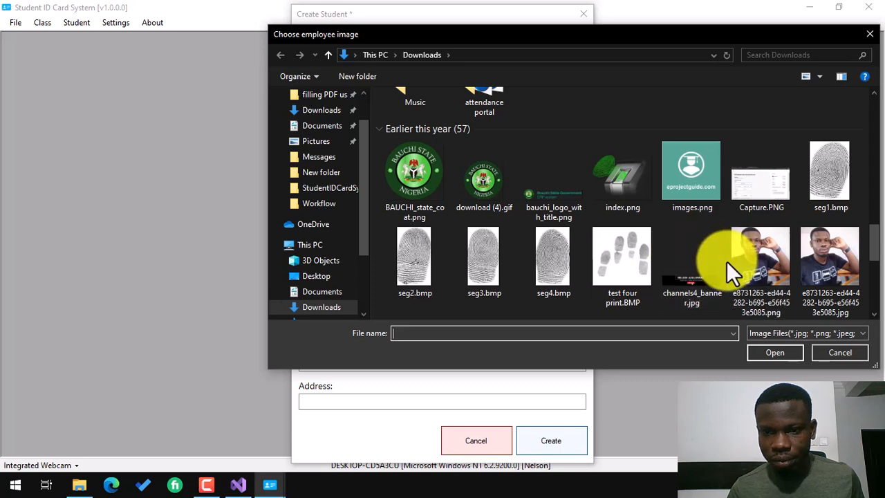
scroll(726, 261, down, 2)
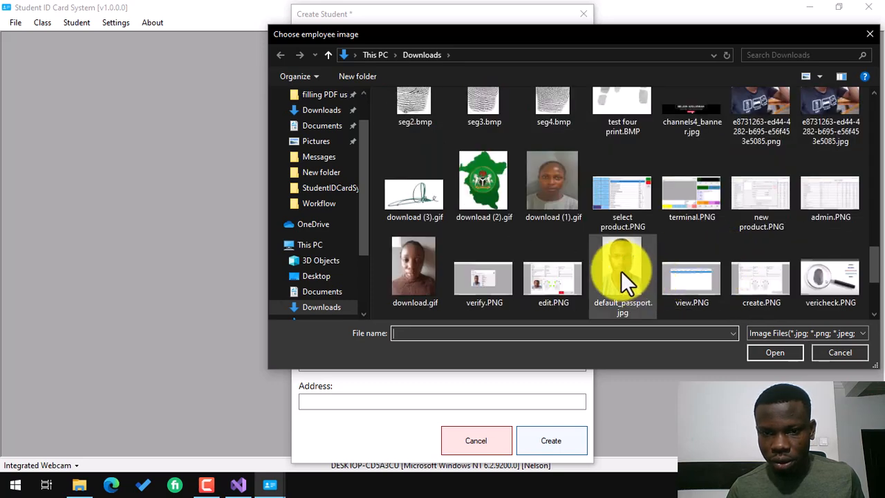
click(623, 266)
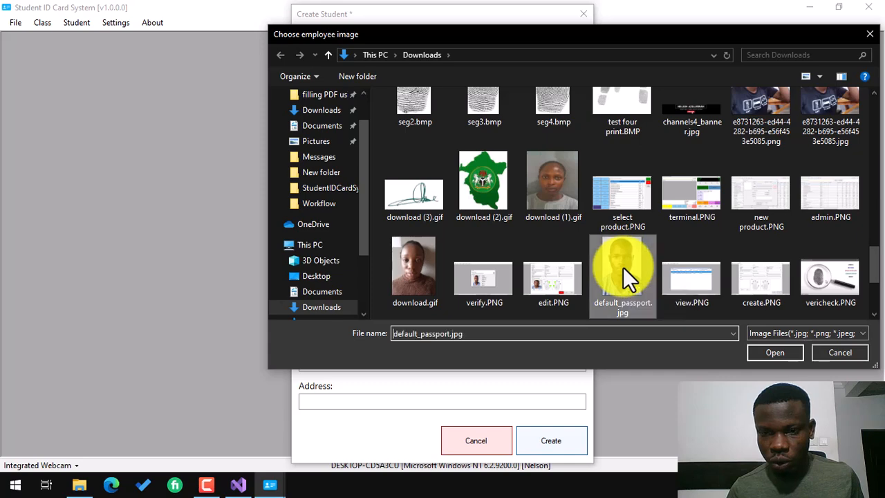
double_click(622, 273)
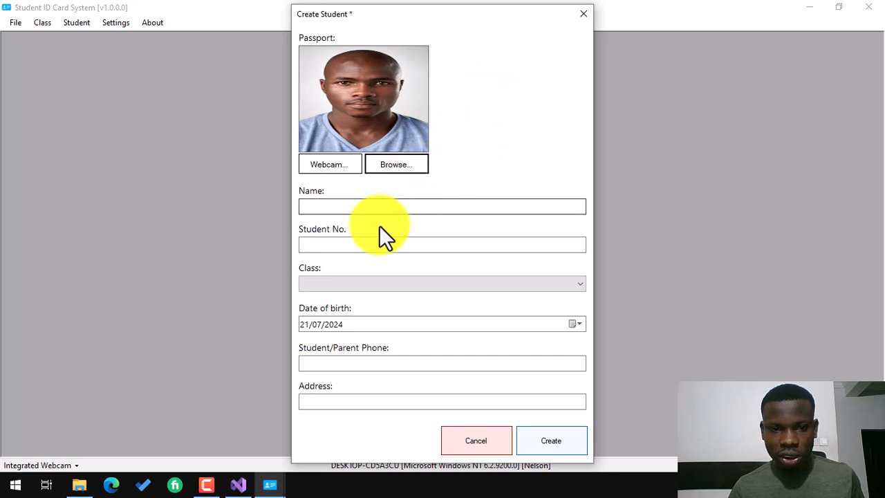
Enter the student's full name and student number on the Create Student form.
click(350, 206)
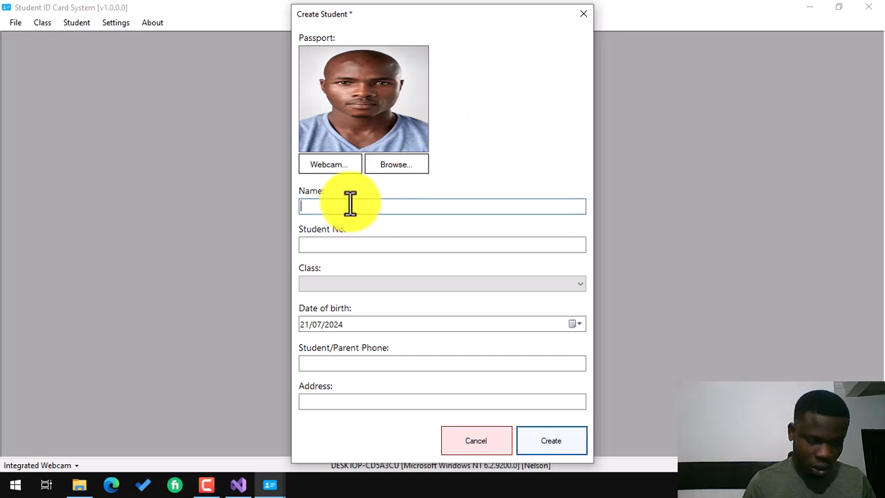
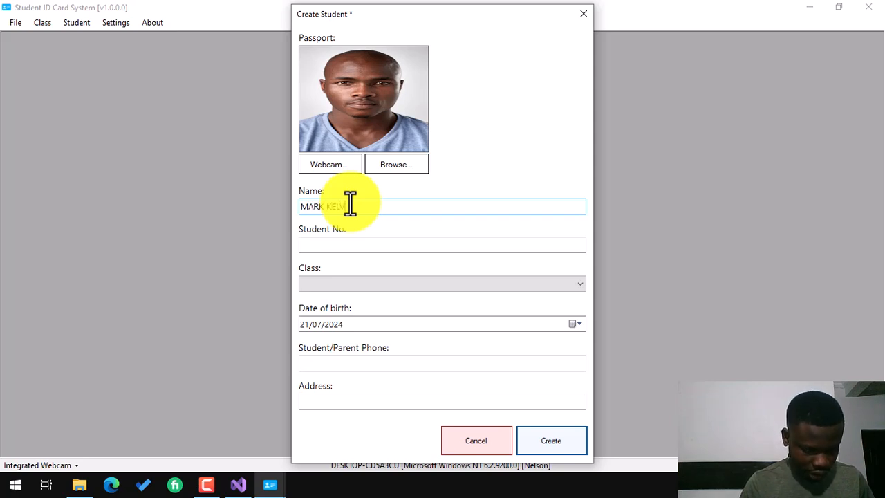
click(385, 245)
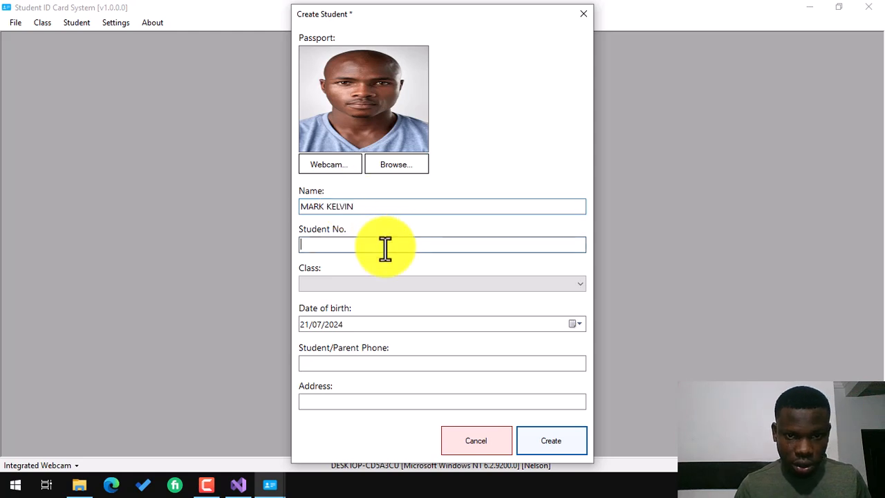
text(HA)
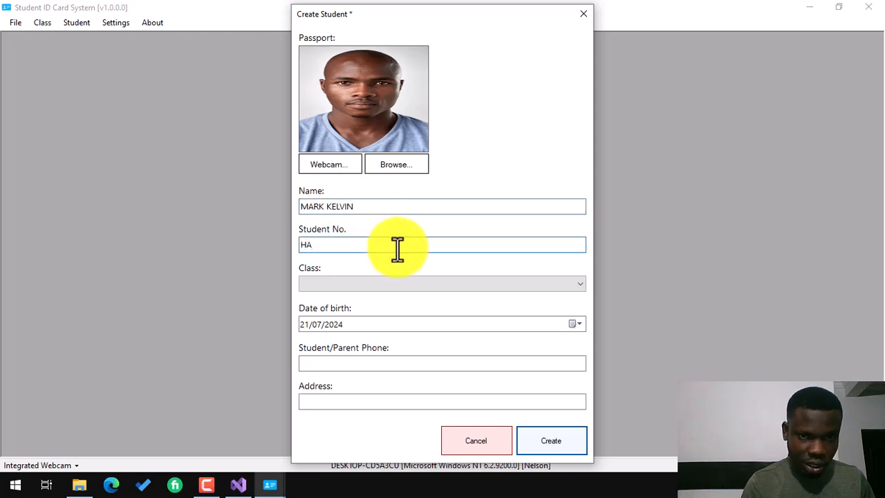
text(RV)
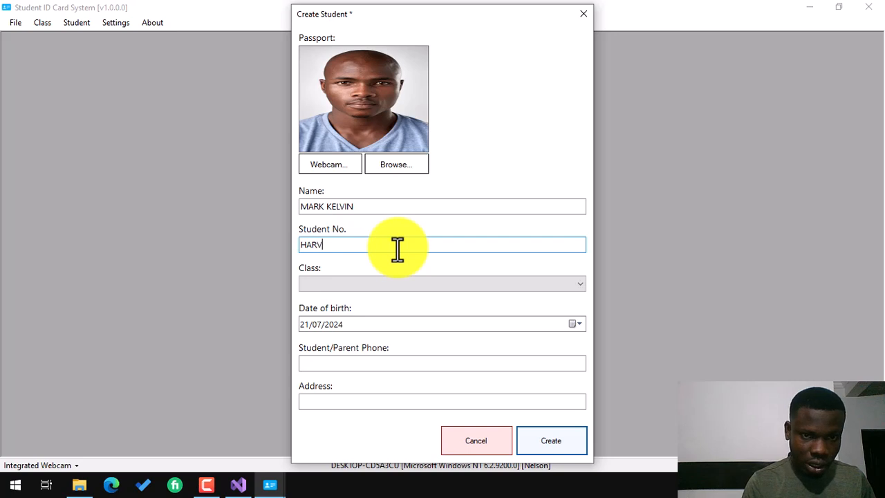
text(AD/)
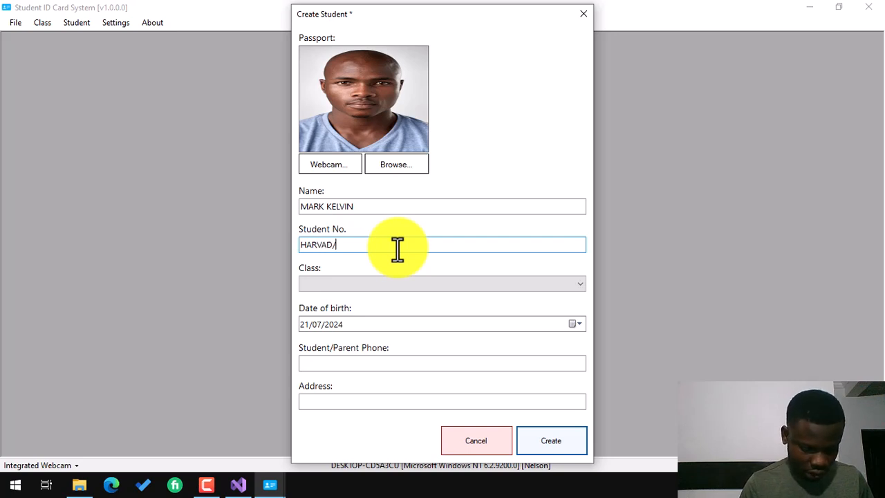
text(STU)
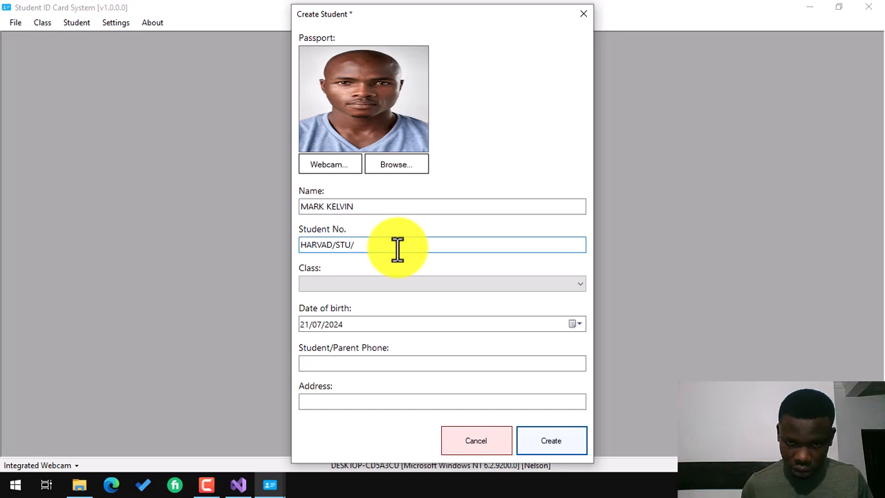
text(/100)
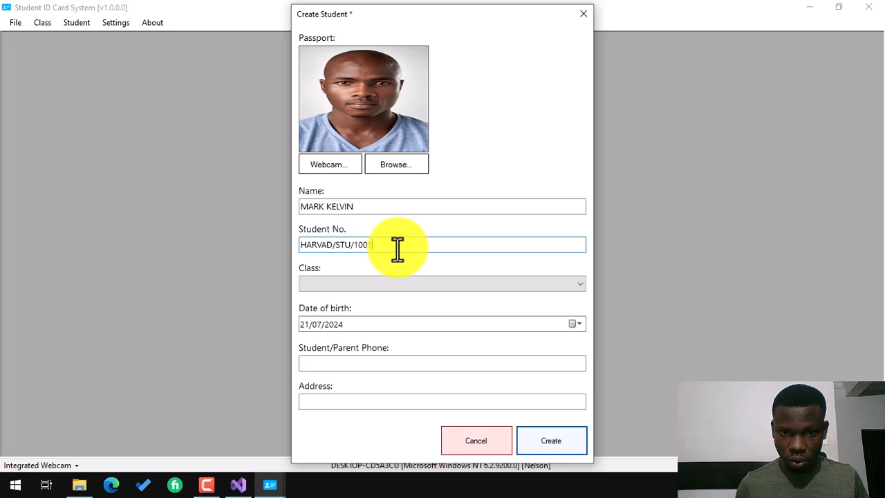
text(1)
Assign the student to CLASS ONE with a date of birth of 10/07/2020.
click(367, 283)
click(366, 298)
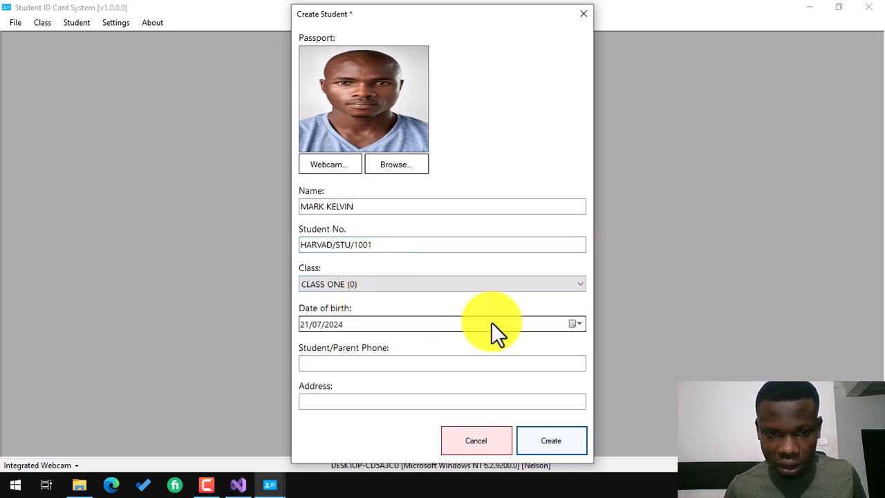
click(575, 323)
click(369, 345)
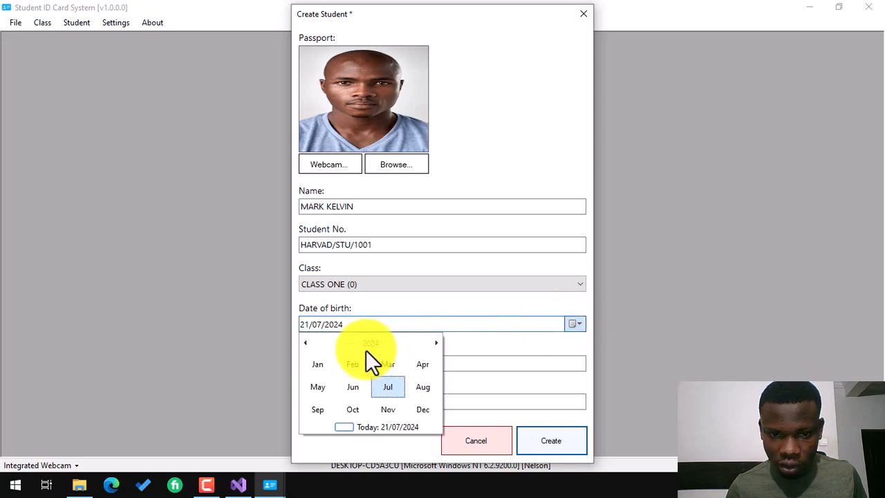
click(364, 344)
click(345, 364)
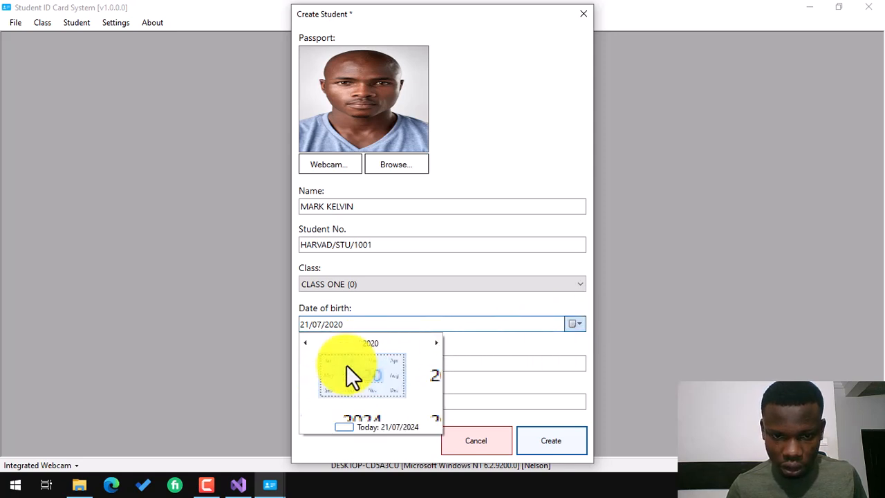
click(384, 388)
click(393, 377)
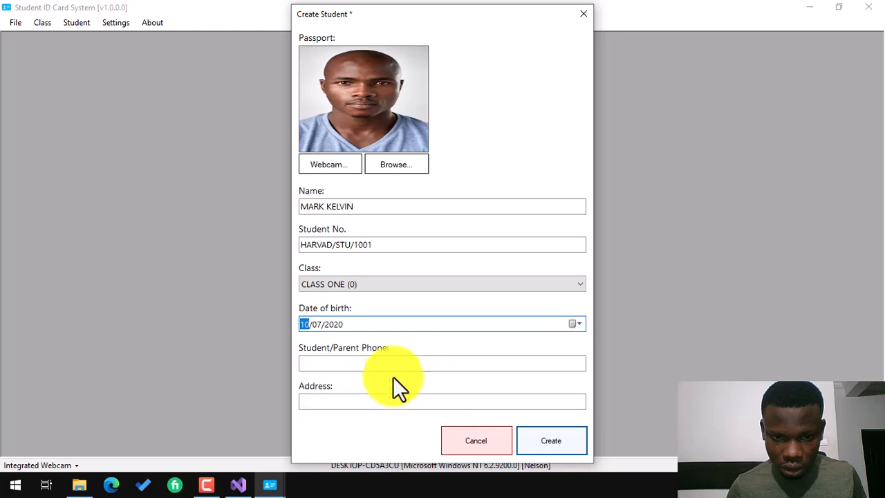
Fill in the phone number and address, then create the student record.
click(375, 361)
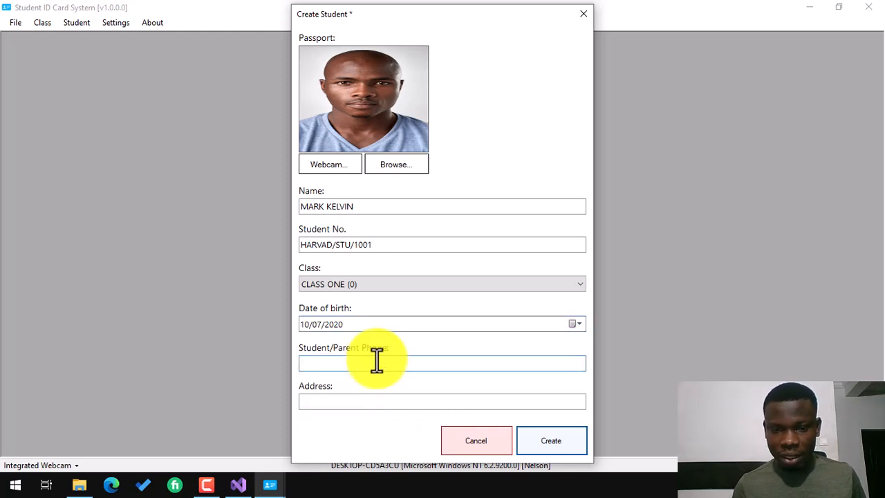
text(36)
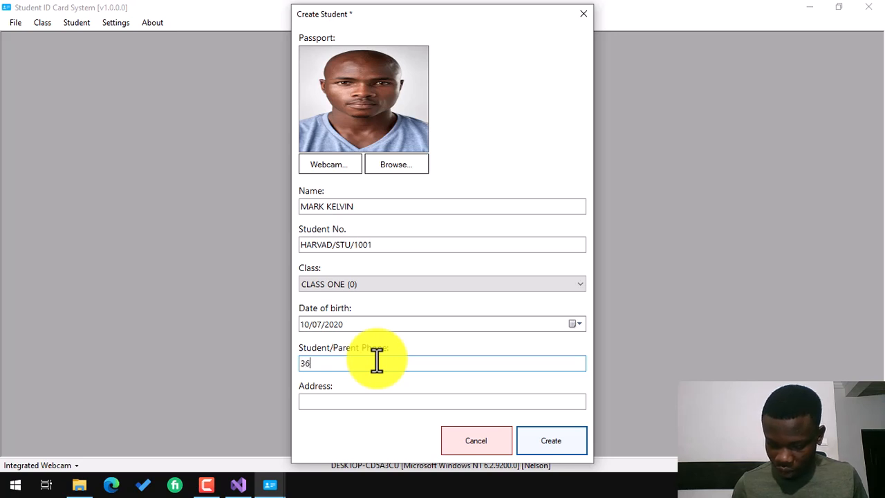
text(9854710)
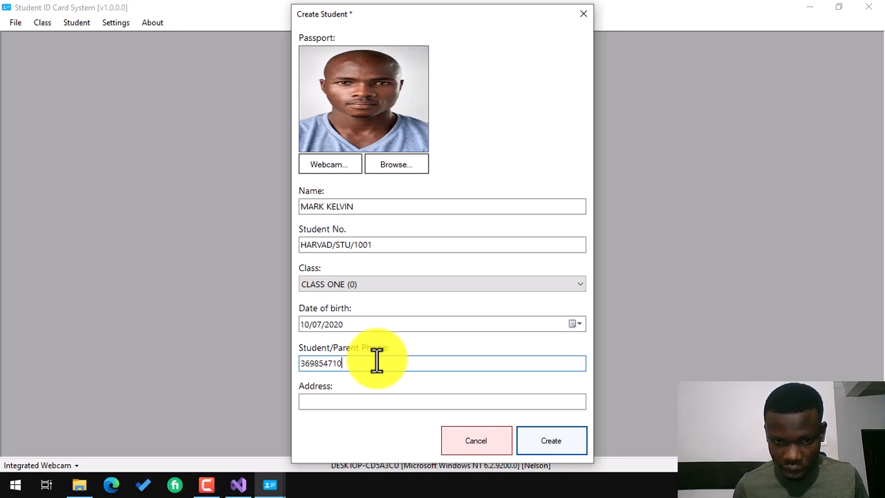
click(342, 403)
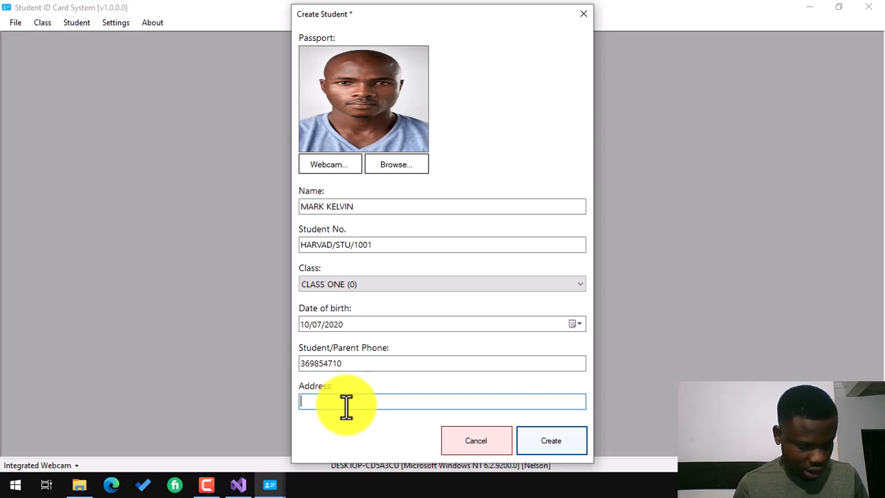
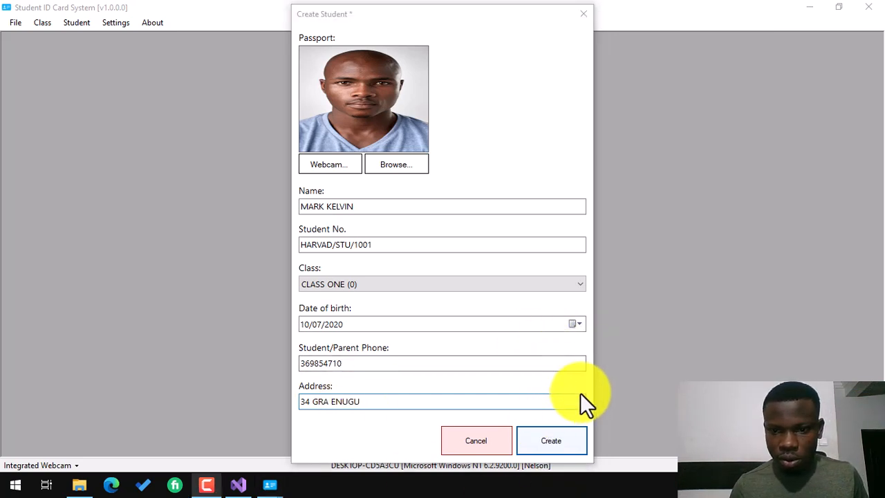
click(564, 434)
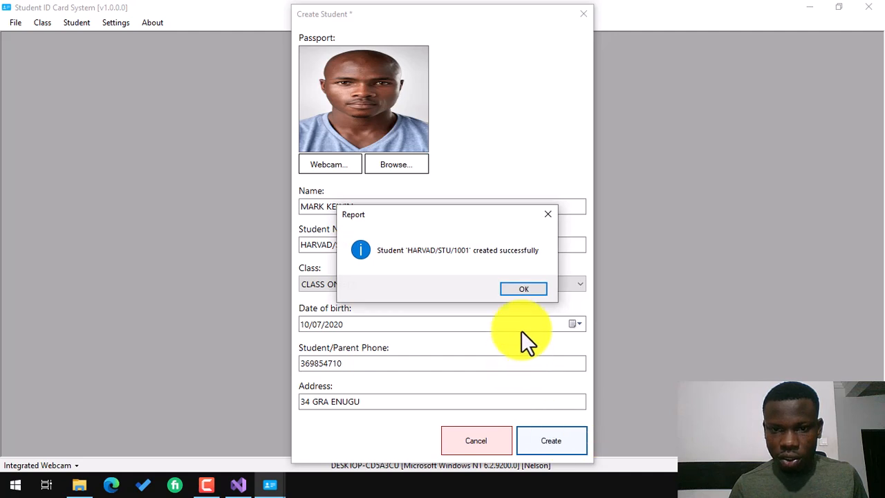
click(517, 288)
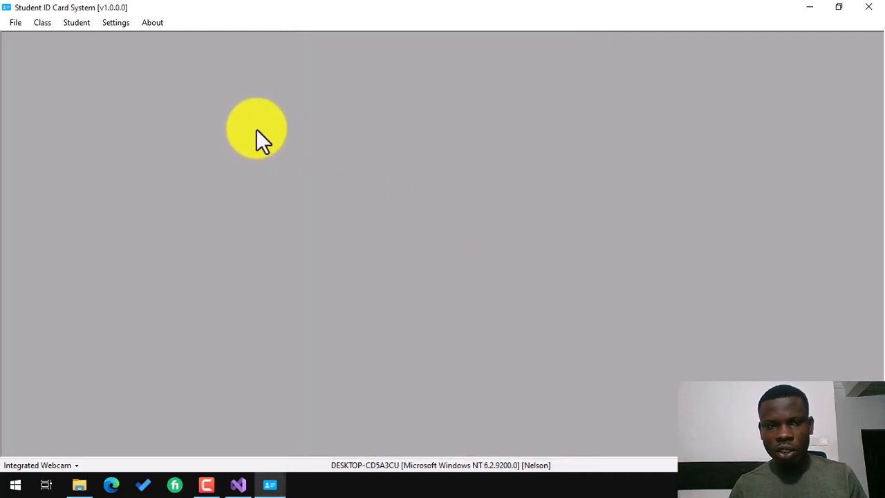
click(76, 23)
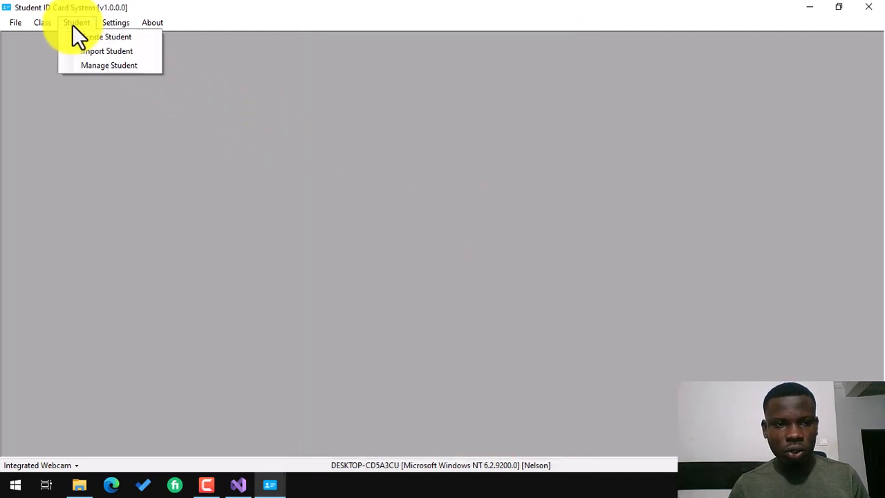
click(122, 67)
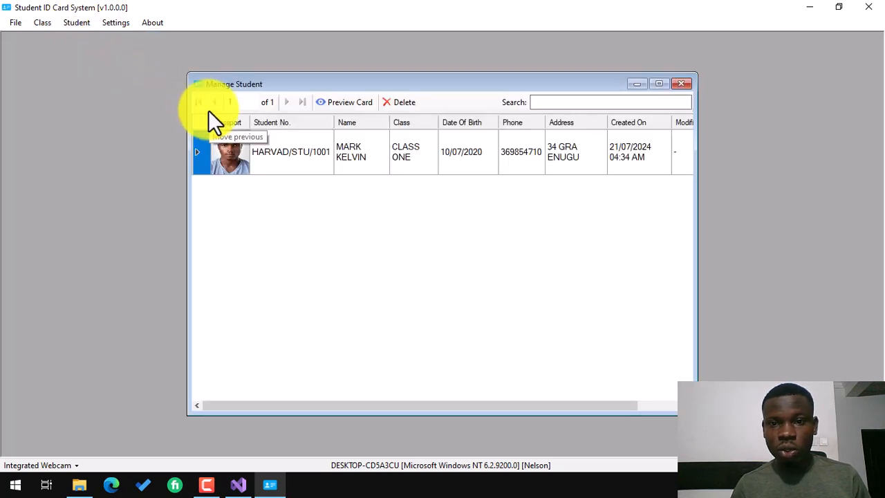
drag(397, 407, 291, 365)
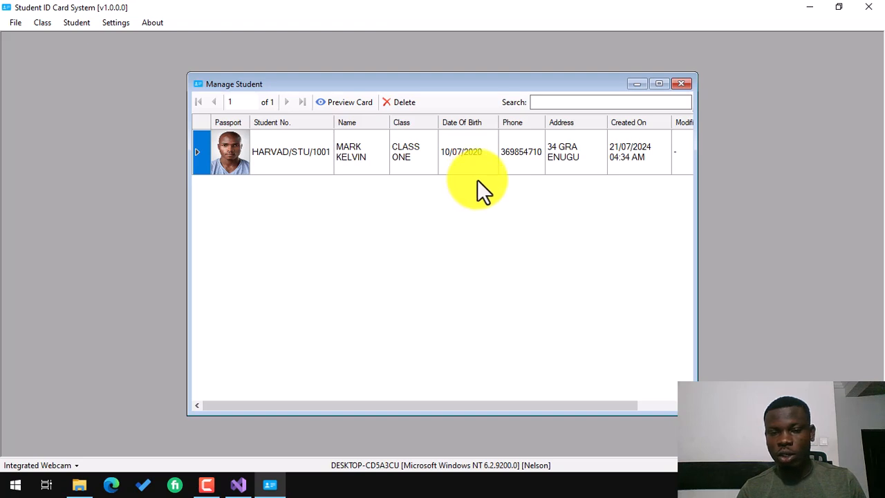
click(683, 85)
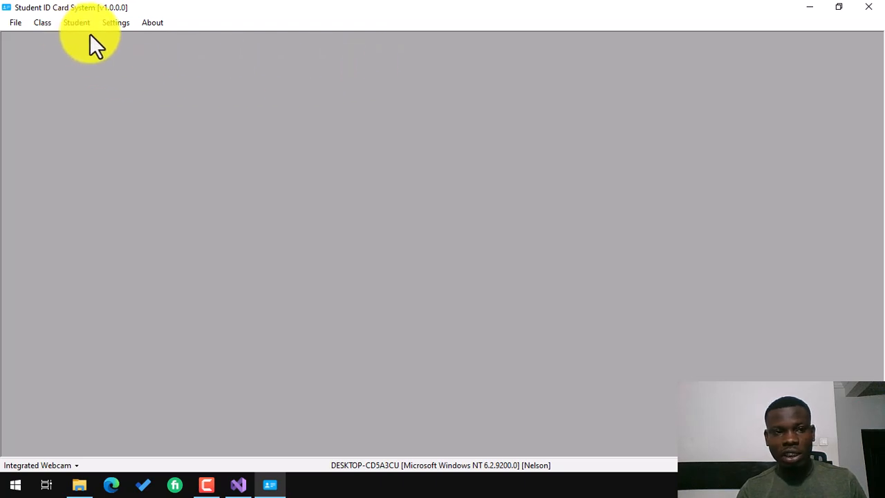
Open the Import Student form and download the blank student template.
click(72, 25)
click(90, 53)
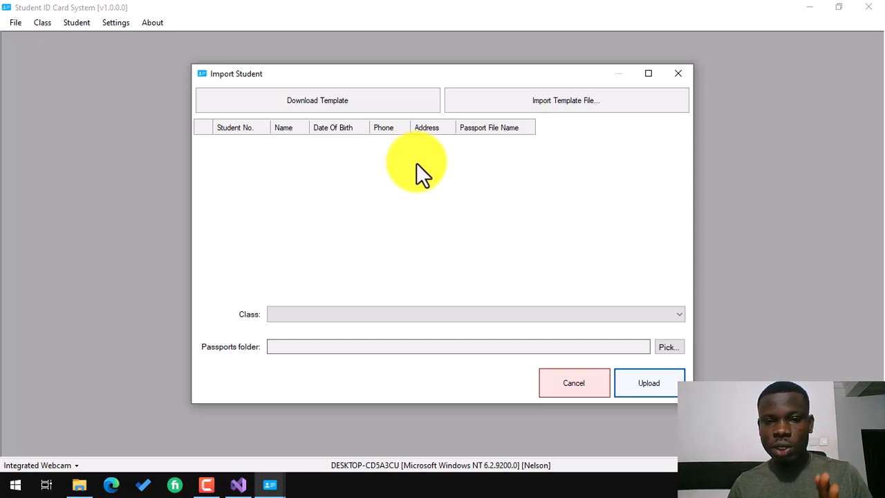
click(335, 101)
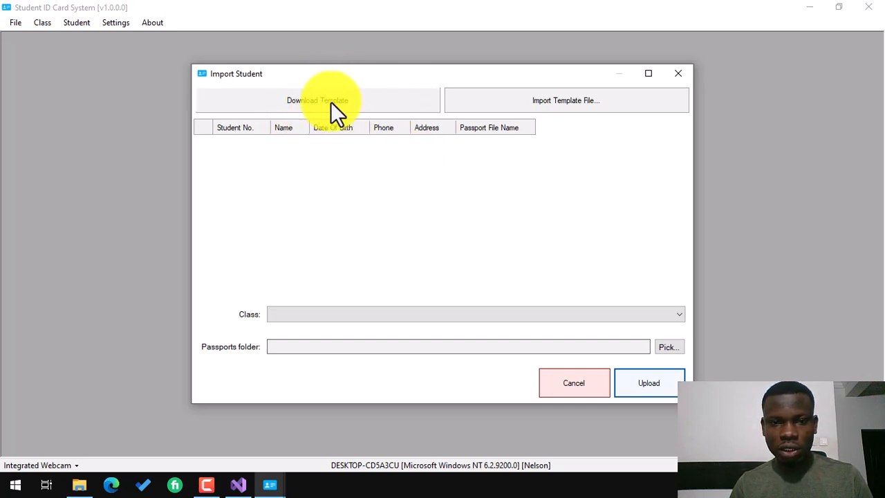
click(565, 100)
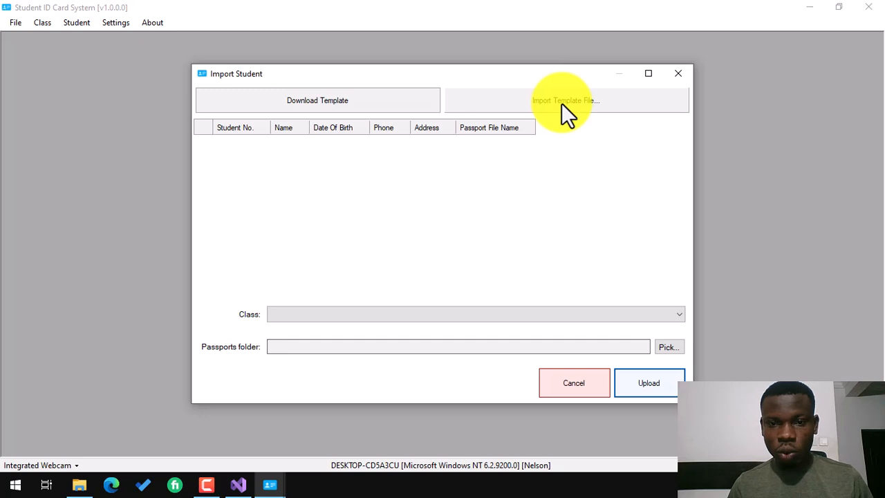
Try importing Student Template.xlsx, then set the passports folder to New folder.
click(549, 95)
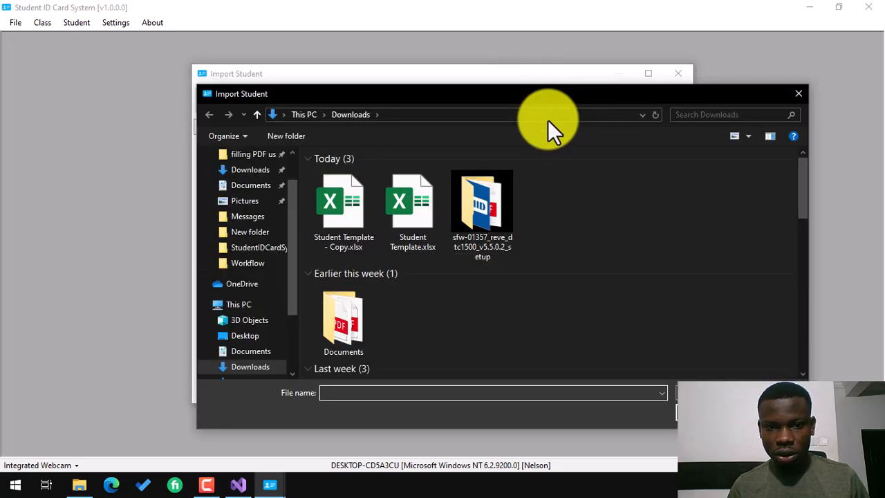
double_click(405, 230)
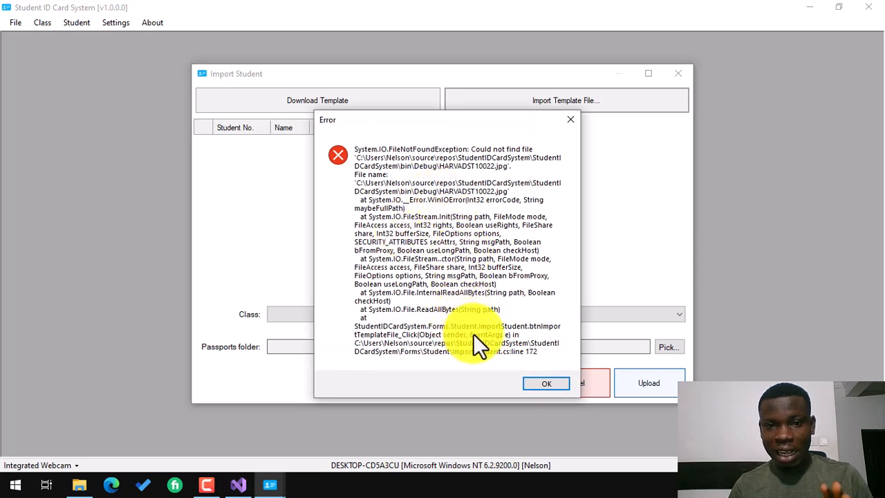
click(543, 385)
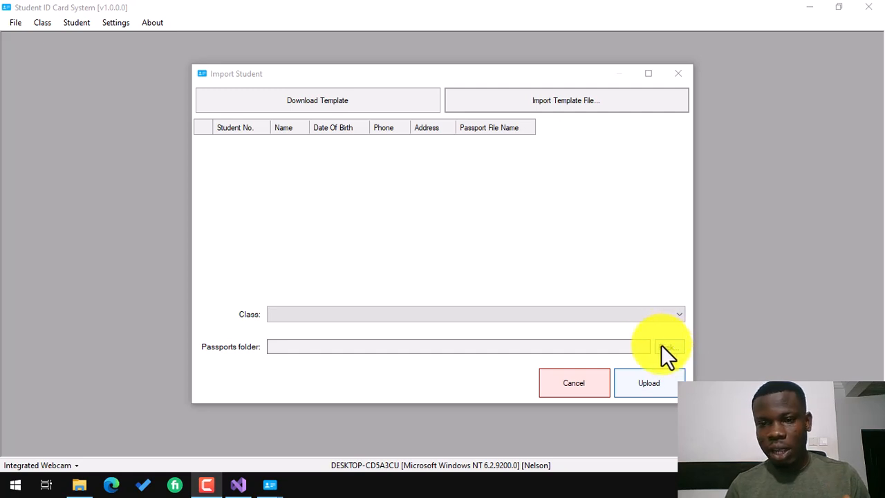
click(662, 346)
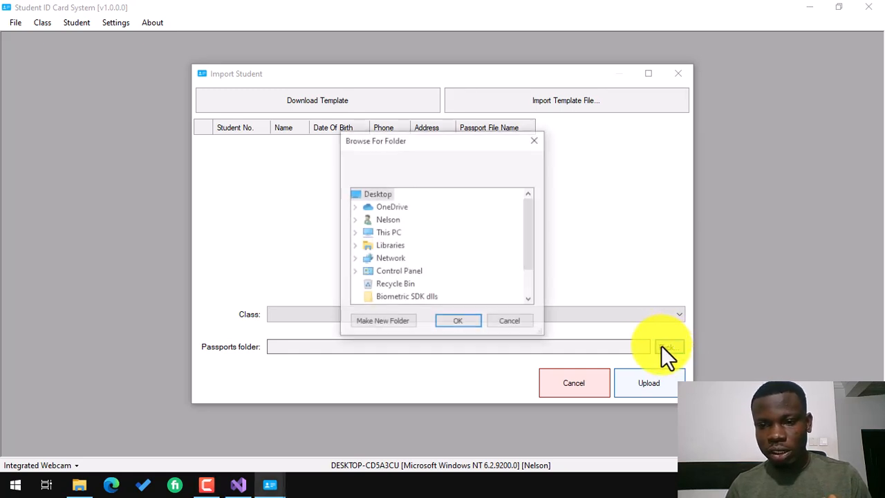
scroll(406, 259, down, 1)
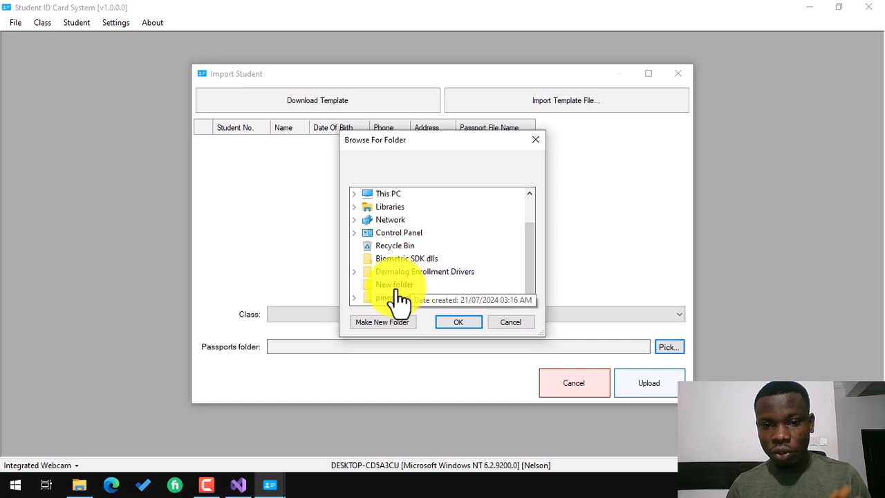
click(395, 284)
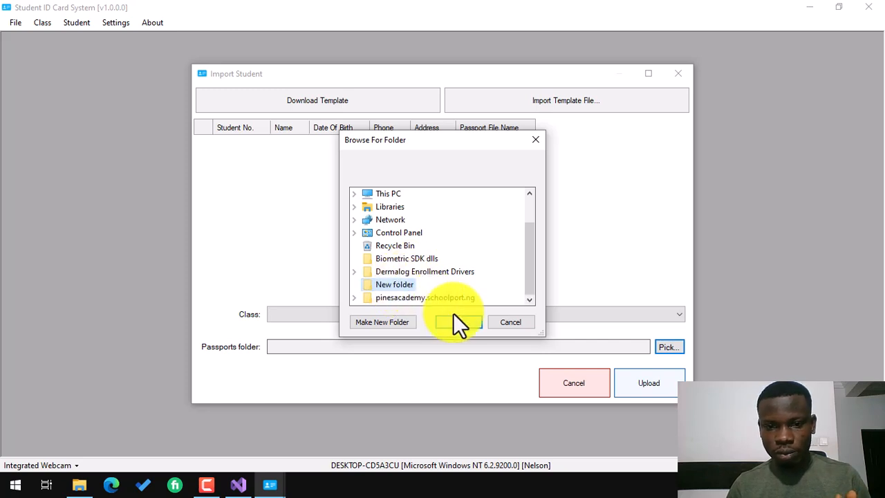
click(457, 322)
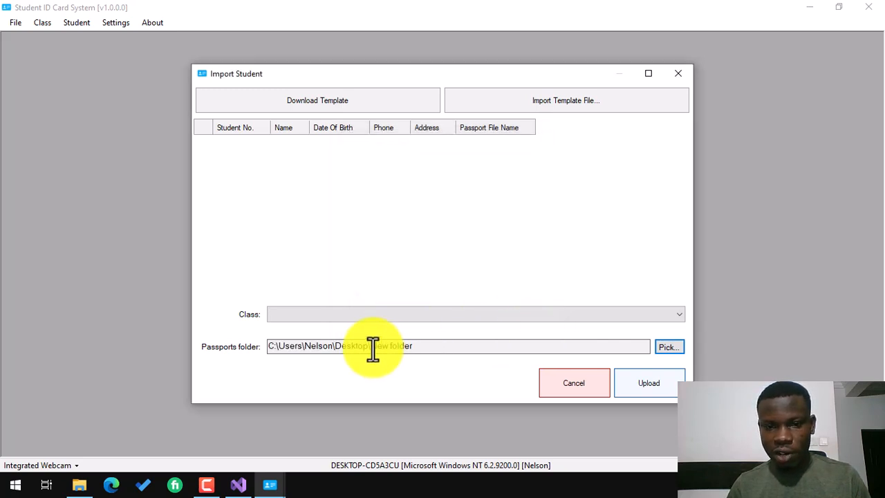
Re-import Student Template.xlsx and assign the imported students to CLASS ONE.
click(561, 99)
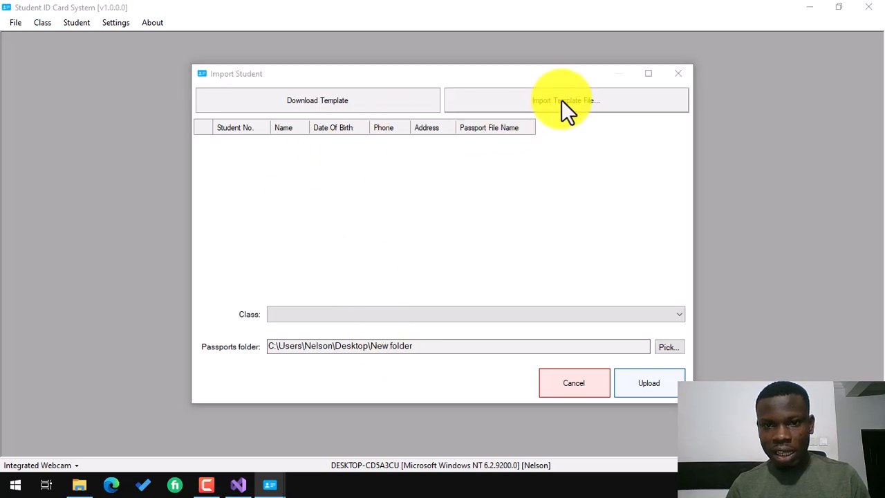
double_click(411, 200)
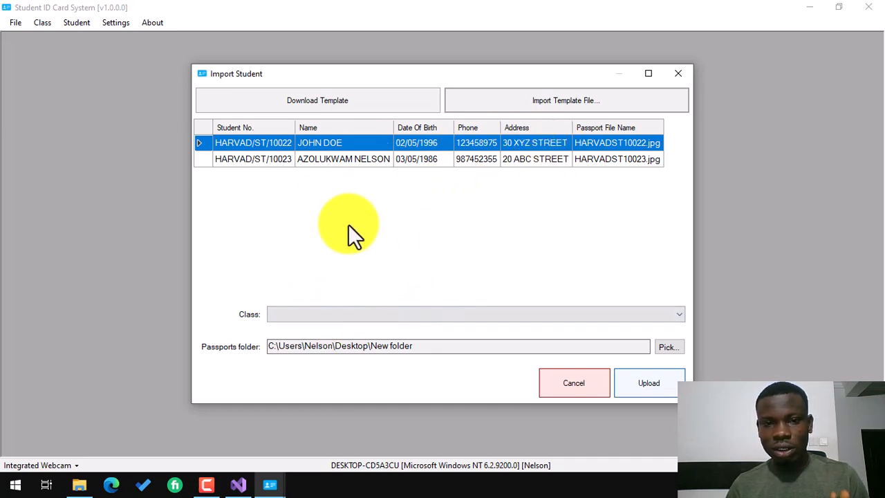
click(301, 312)
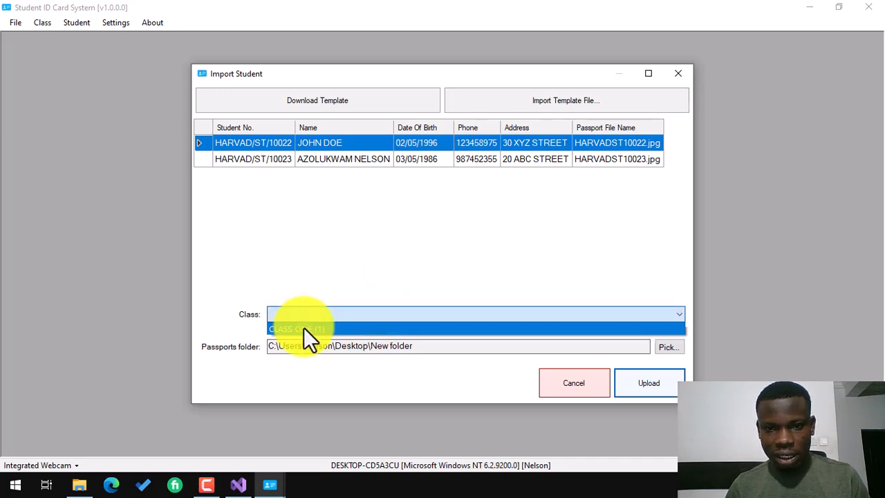
click(304, 328)
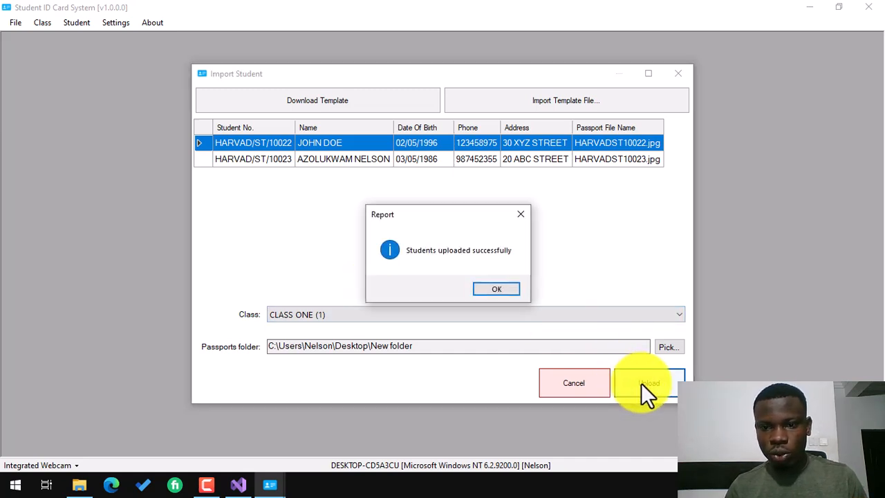
Dismiss the upload report and open Manage Student, browsing the student rows.
click(508, 291)
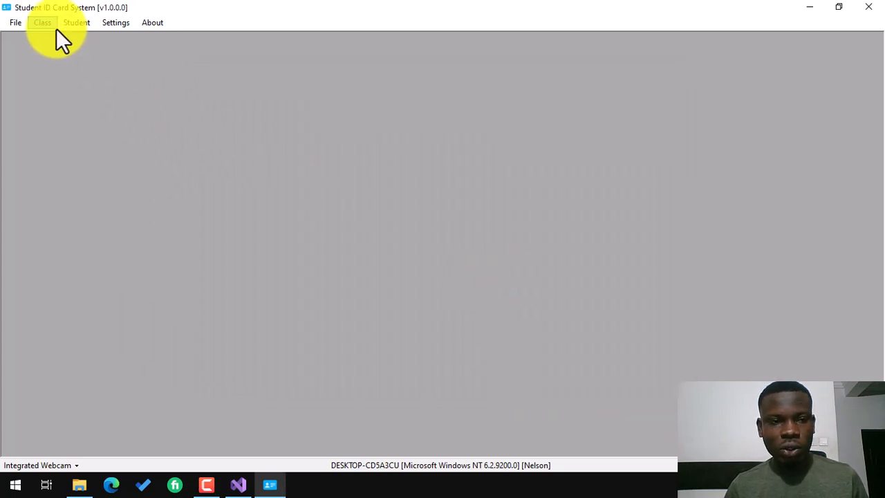
click(74, 23)
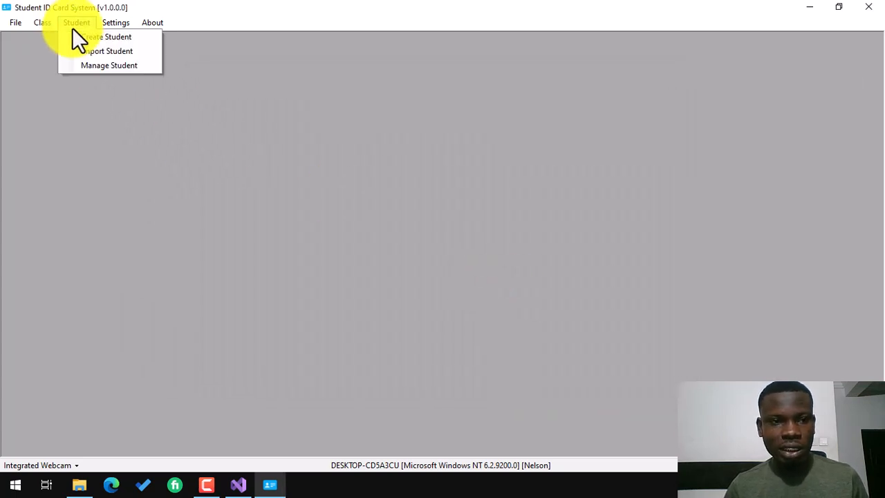
click(111, 66)
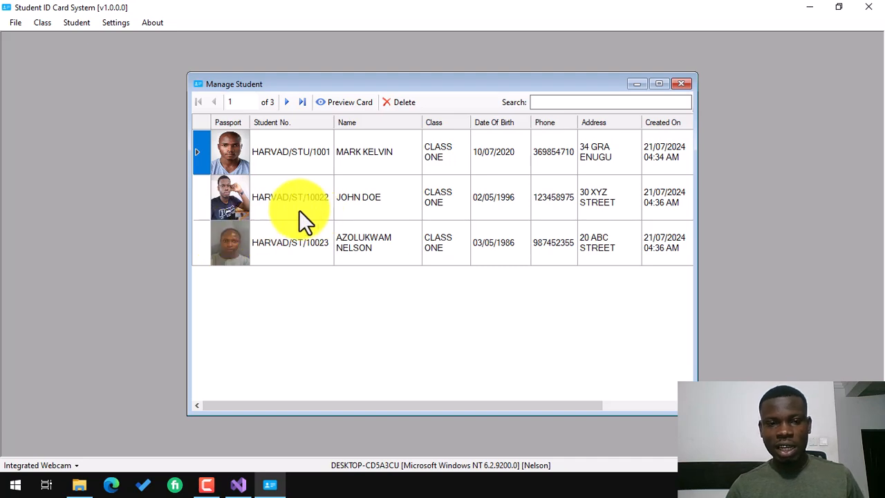
click(275, 199)
click(275, 156)
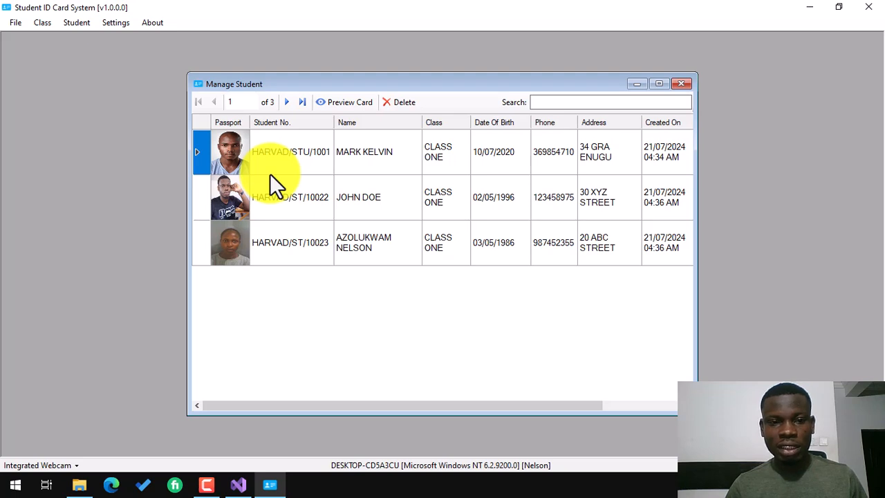
Check all three student rows, maximize the list and select the first student.
click(77, 24)
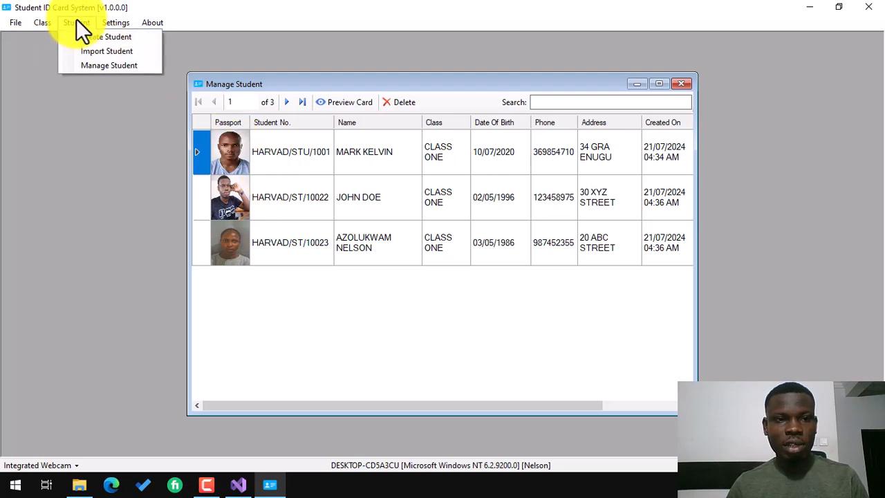
click(266, 197)
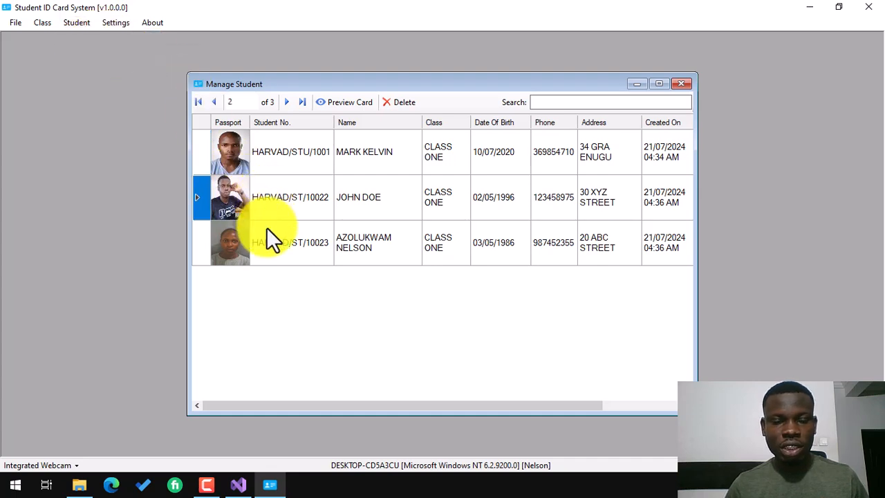
click(269, 232)
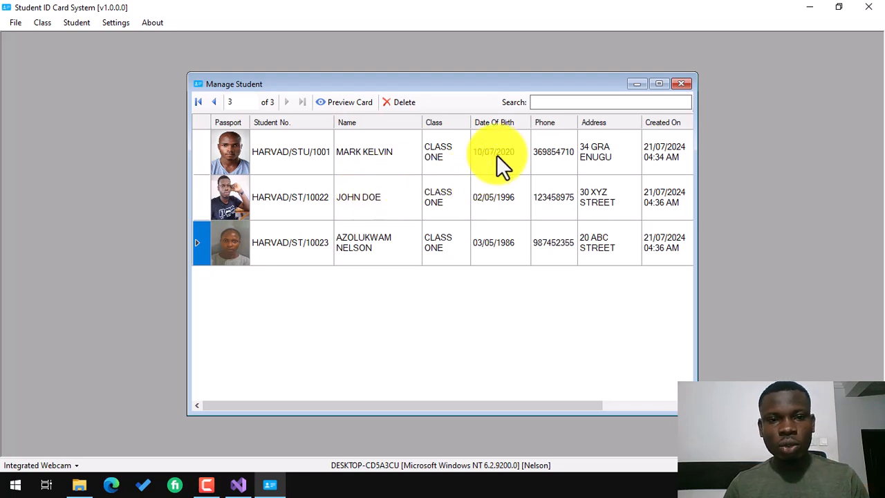
click(658, 84)
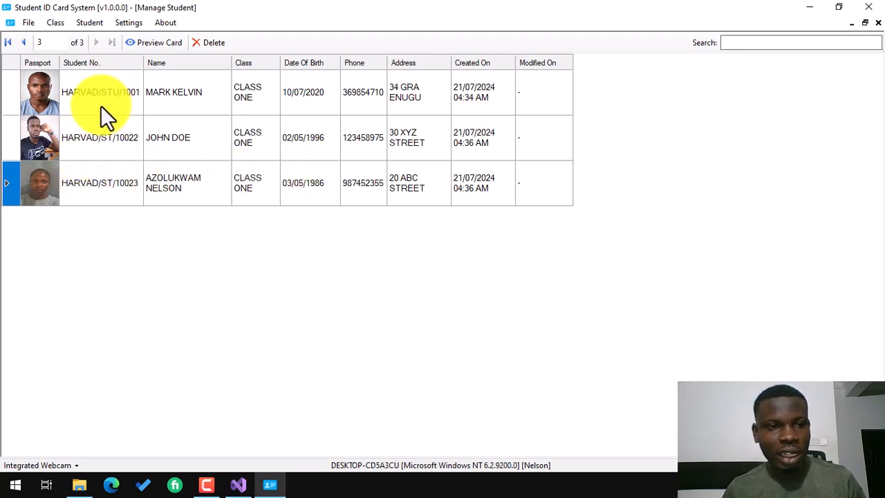
click(49, 99)
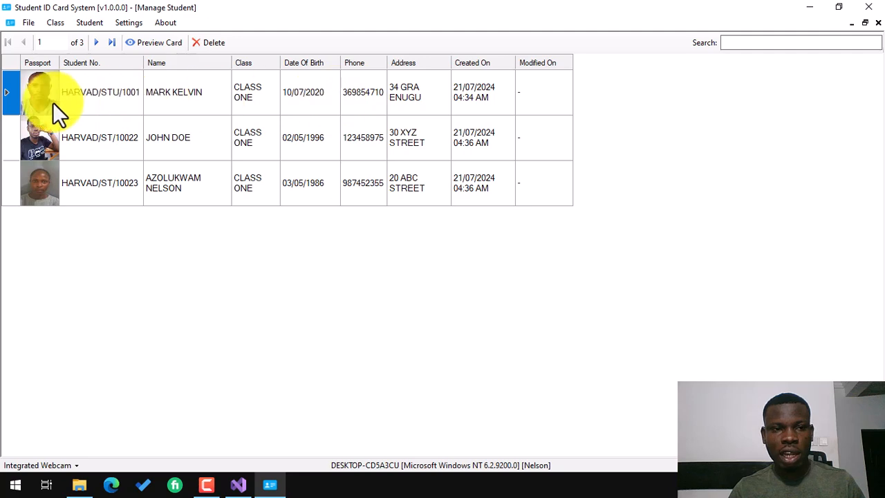
click(9, 89)
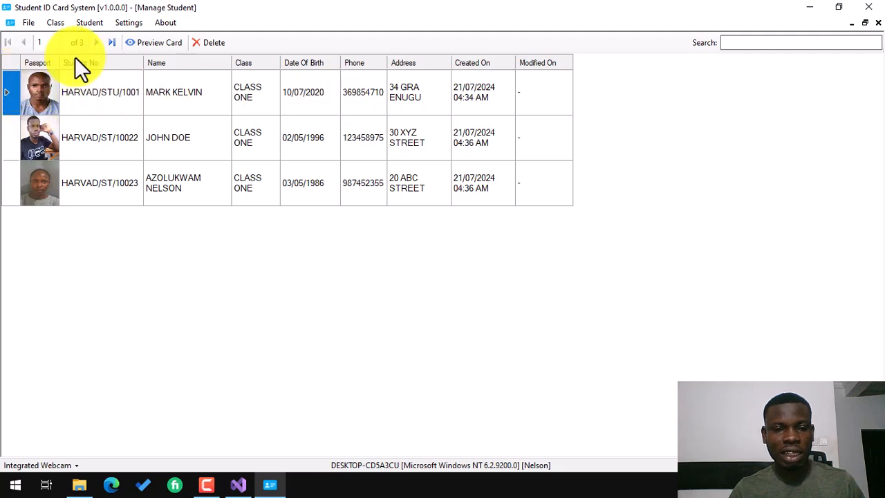
Preview the first student's ID card, viewing both its back and front.
click(141, 46)
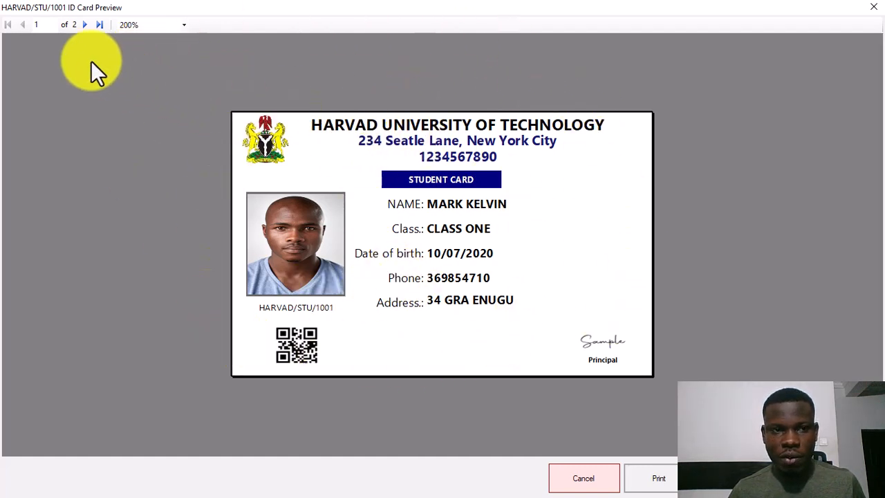
click(84, 24)
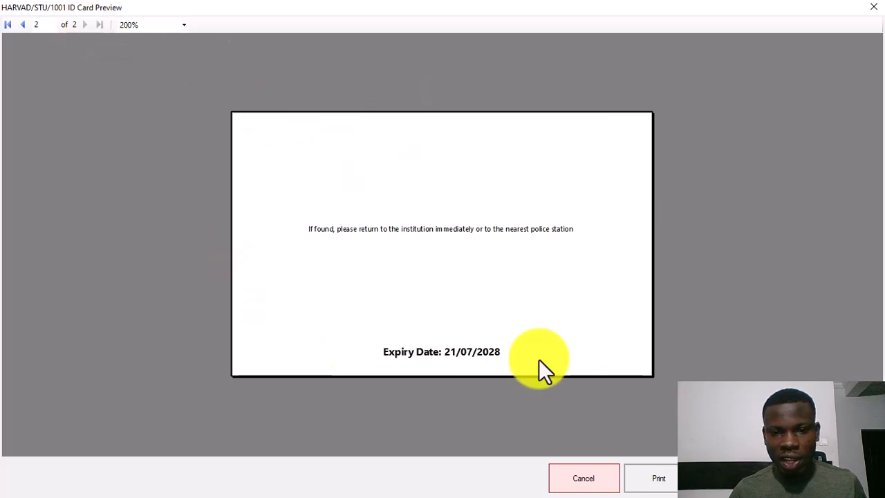
click(22, 25)
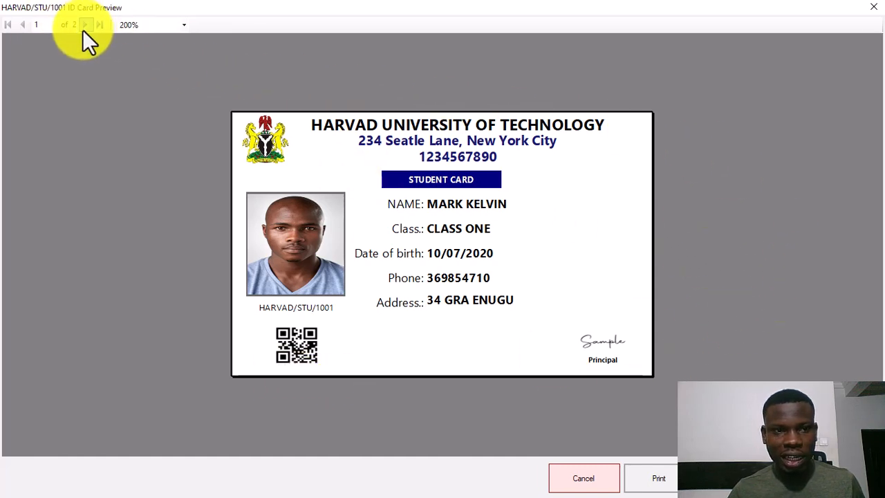
Print the ID card to the DTC1500 Card Printer.
click(656, 483)
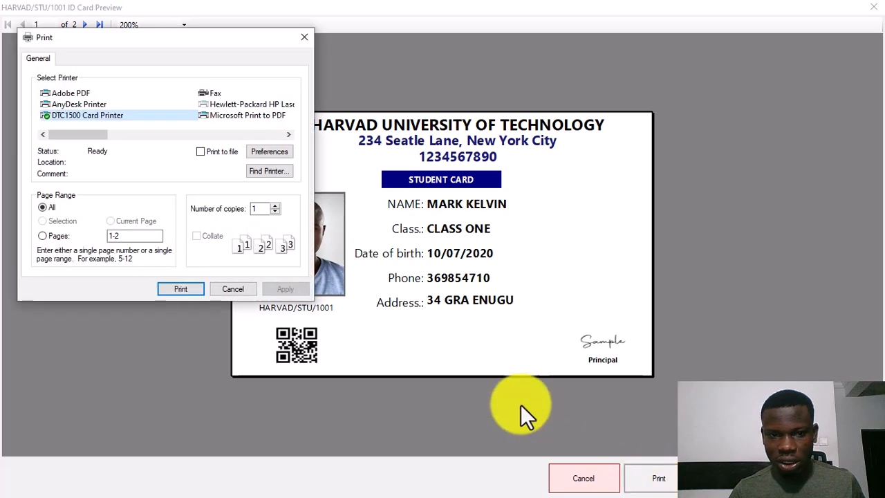
click(197, 288)
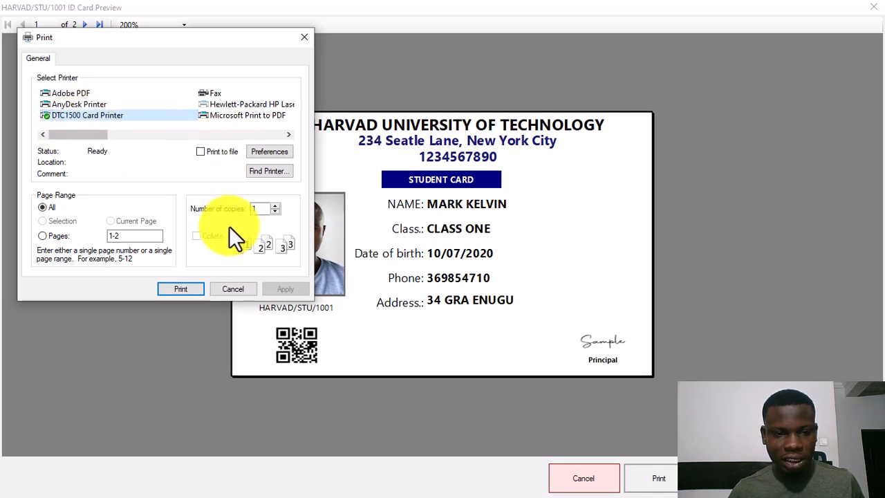
click(183, 287)
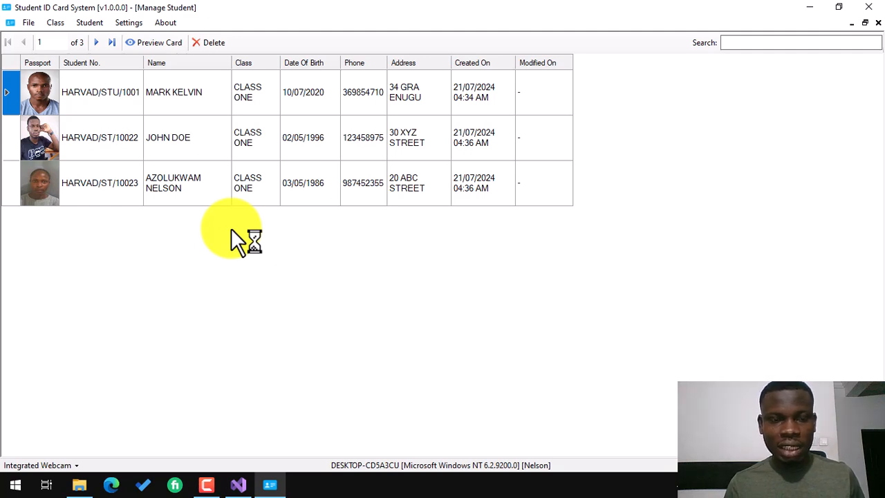
Close the Manage Student window.
click(878, 24)
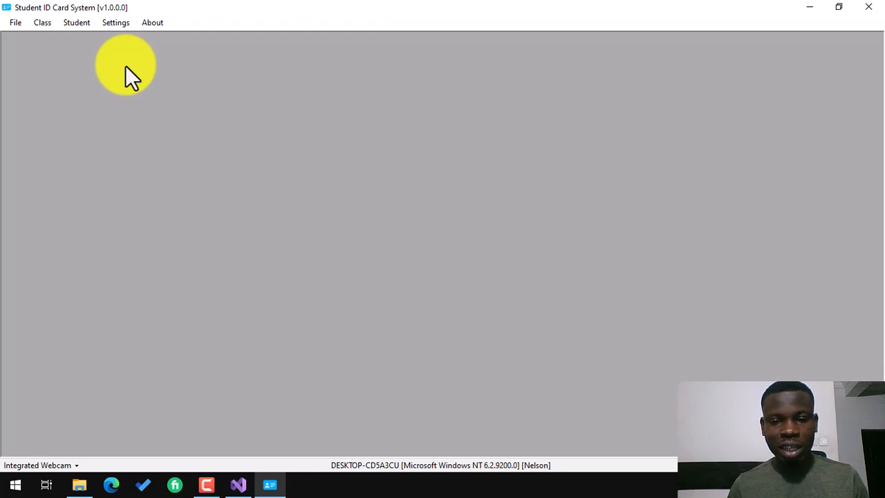
Back up all data to Downloads as 'NEW ID CARD SYSTEM BACKUP' and acknowledge completion.
click(13, 25)
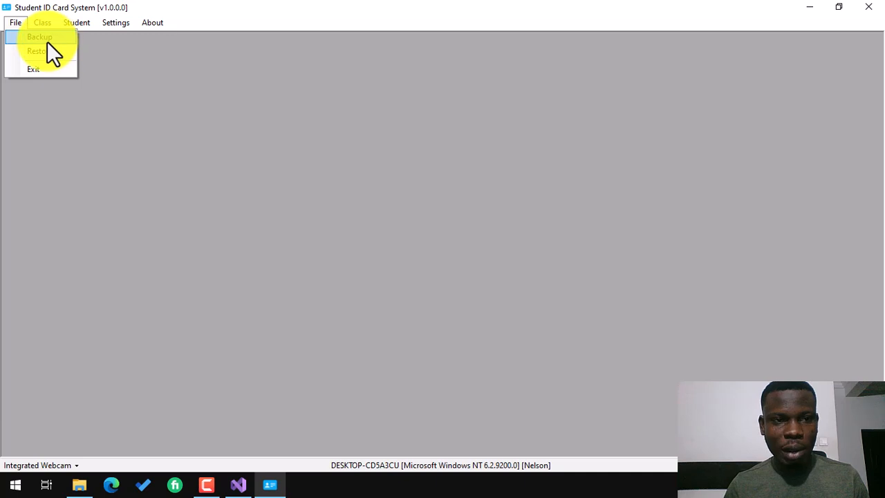
click(46, 38)
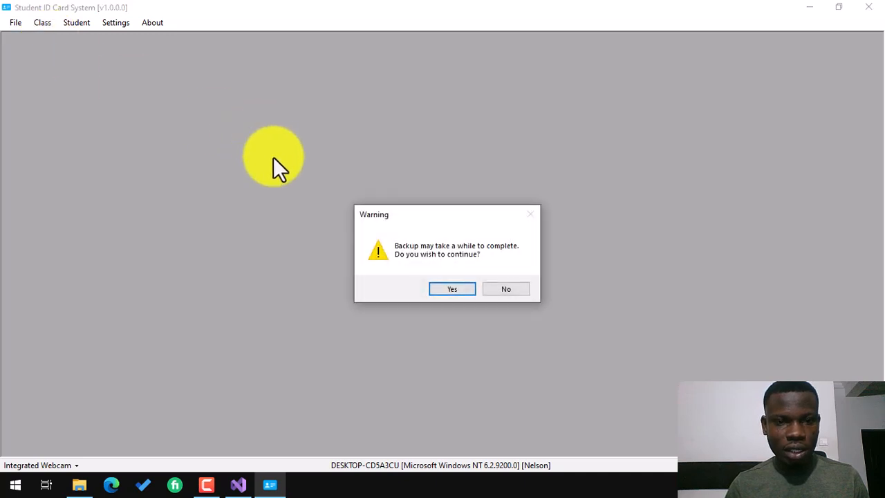
click(450, 289)
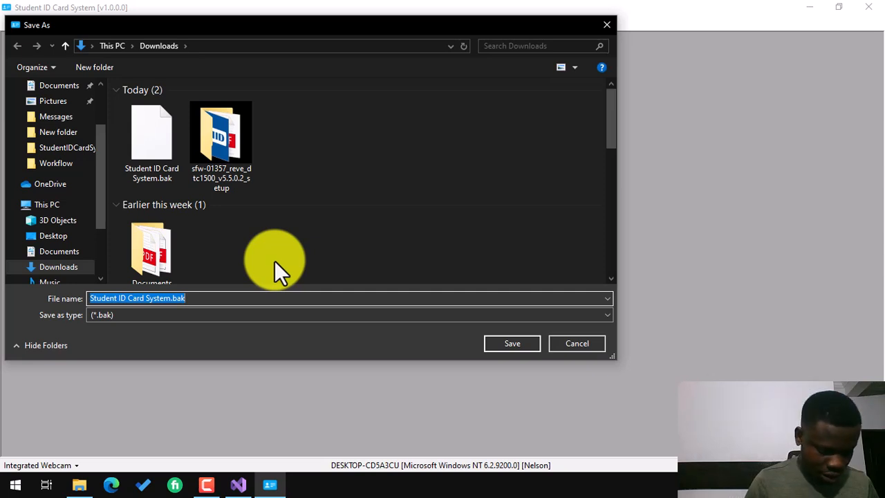
text(NEW ID CARD SYSTEM BACKUP)
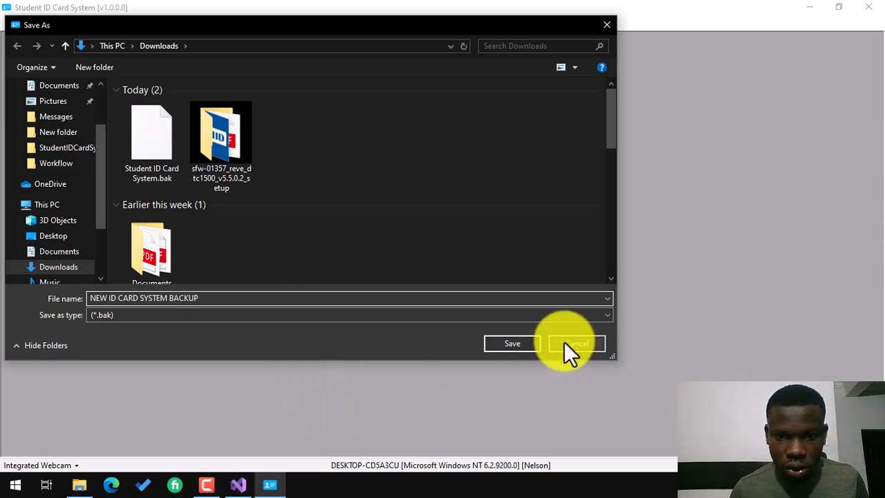
click(515, 343)
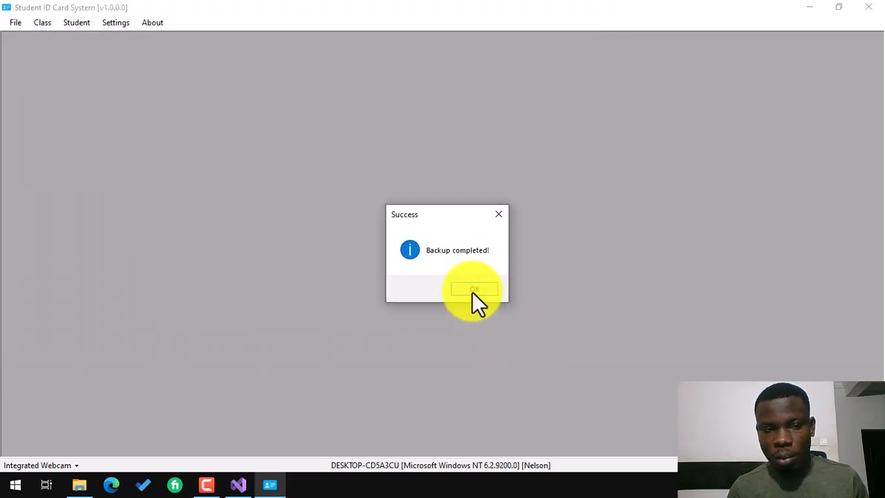
click(473, 289)
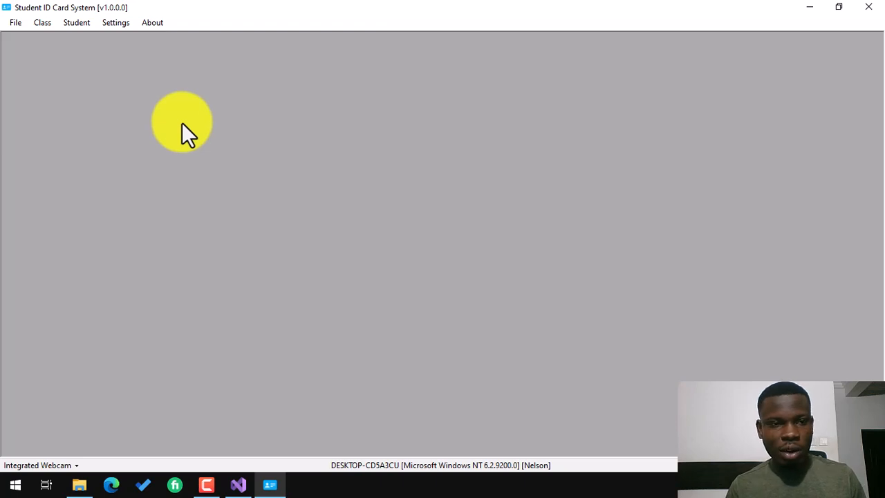
Delete all three students from Manage Student, confirming each deletion.
click(77, 28)
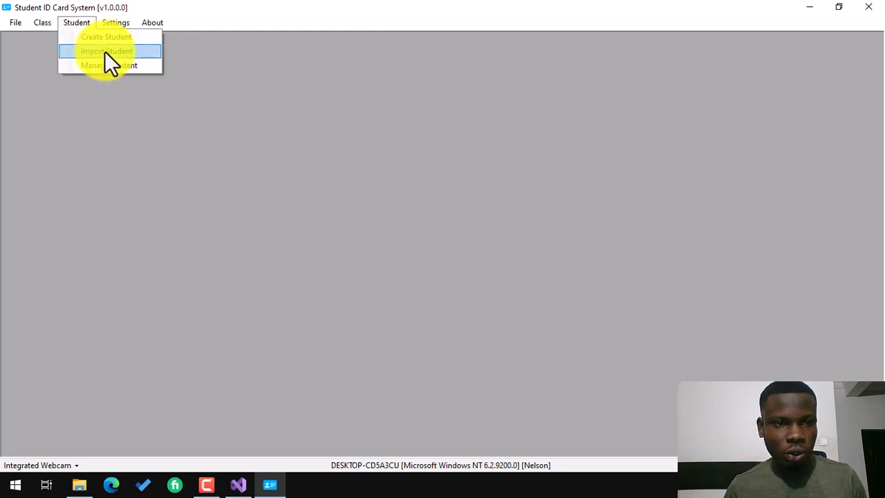
click(116, 63)
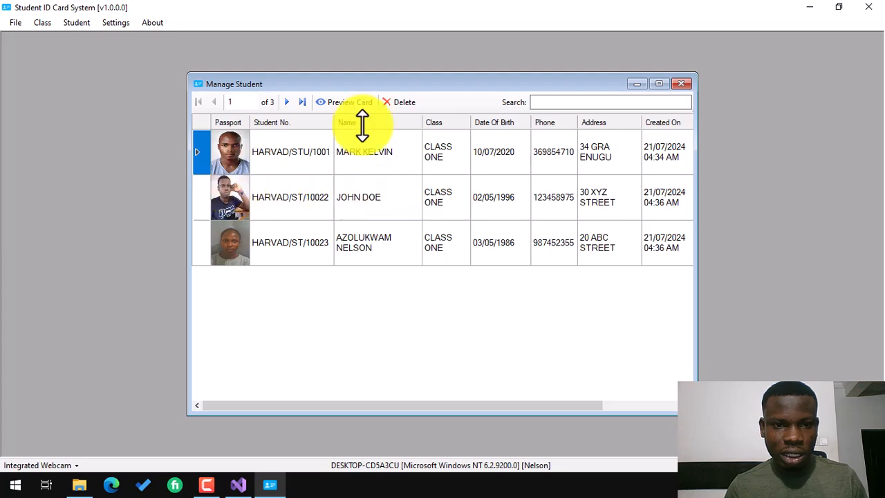
click(400, 103)
click(448, 289)
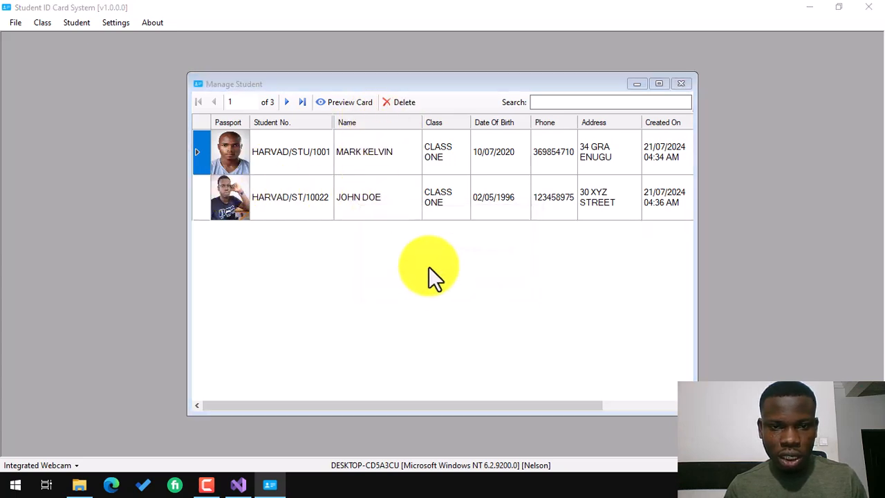
click(488, 287)
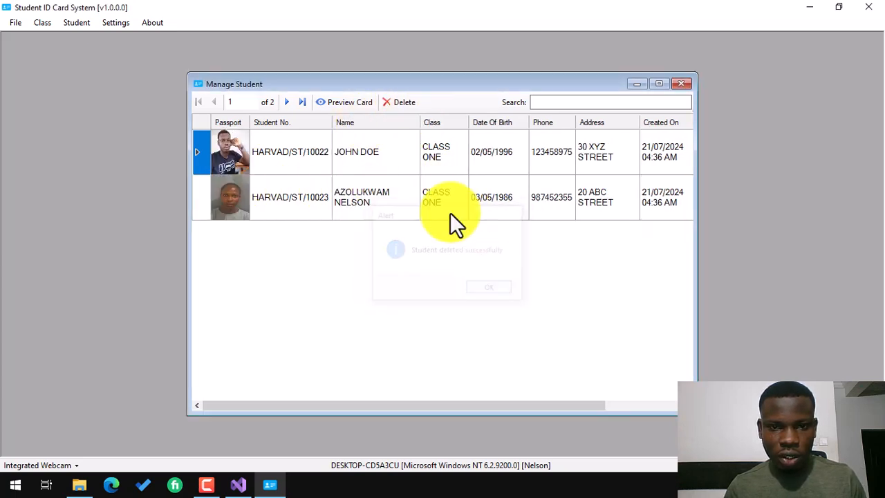
click(398, 102)
click(446, 288)
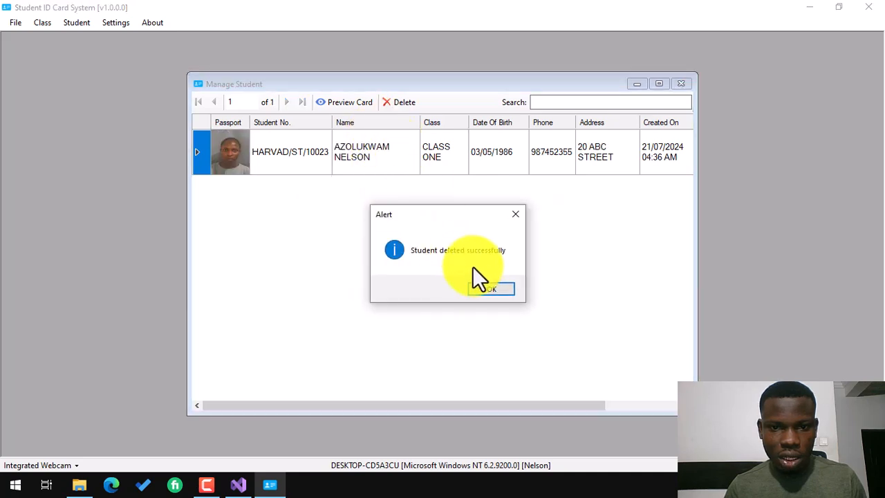
click(490, 288)
click(403, 103)
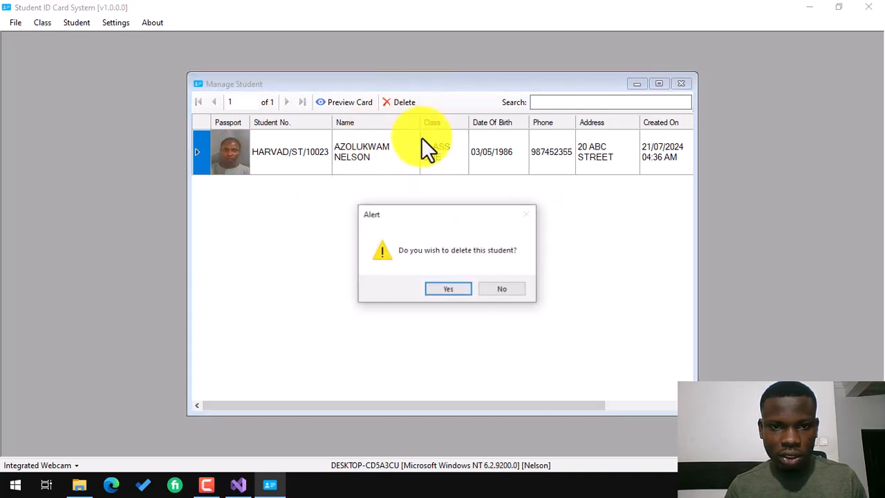
click(451, 292)
click(489, 289)
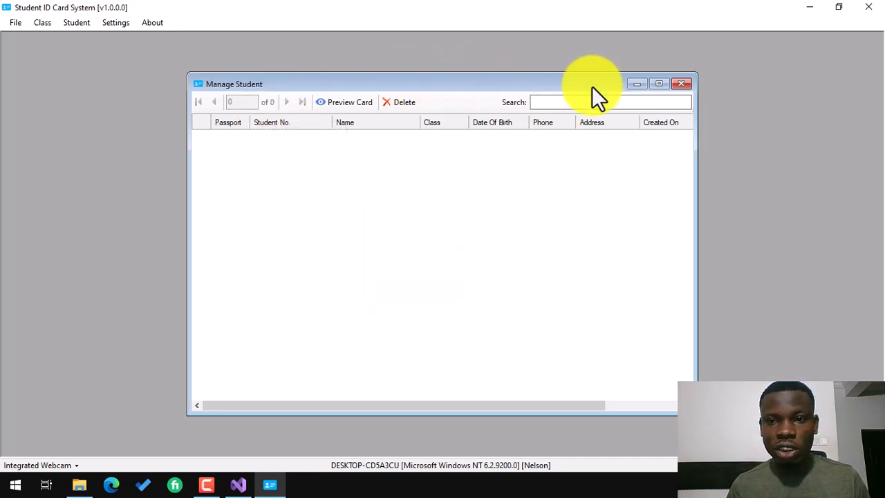
Close the empty student list and verify CLASS ONE shows 0 students in Manage Class.
click(681, 83)
click(38, 22)
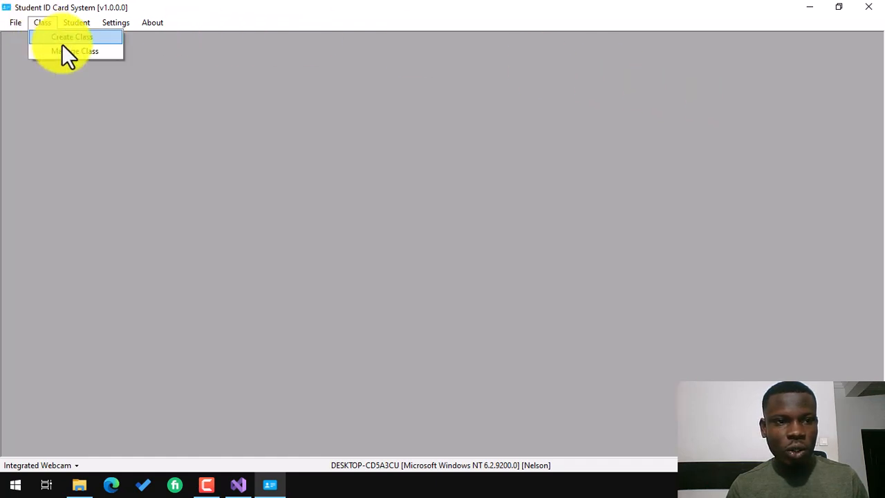
click(65, 49)
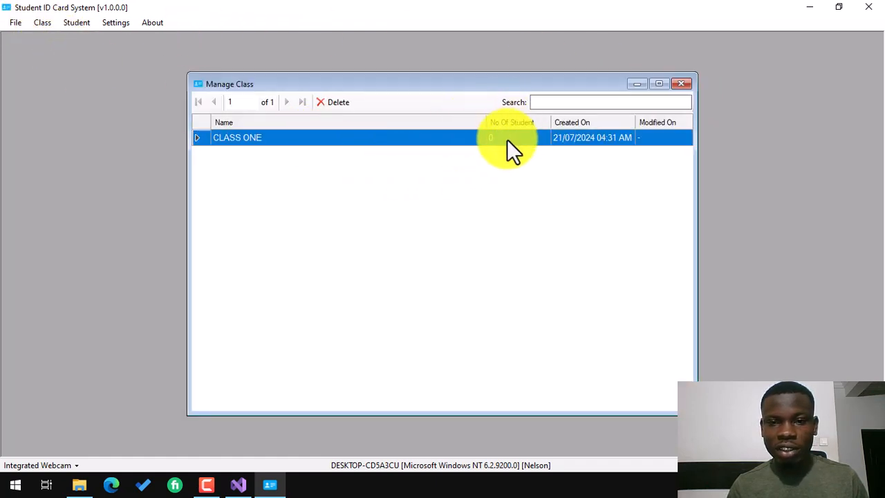
click(681, 83)
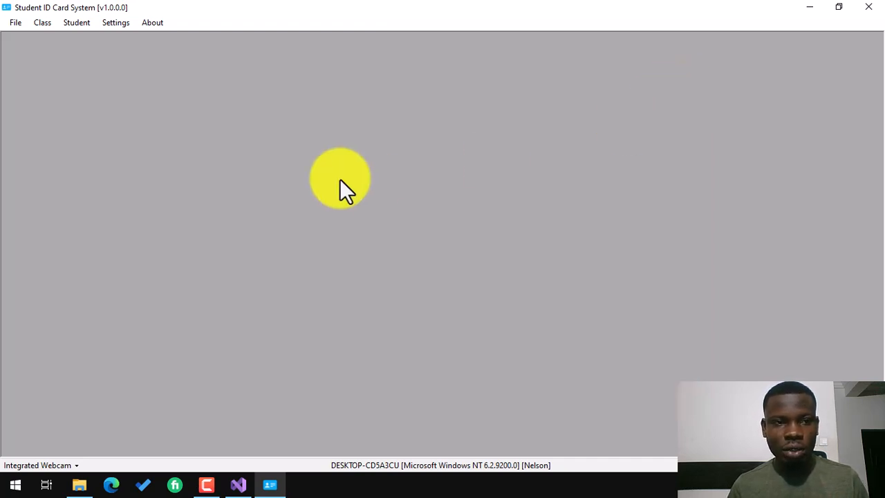
Restore data from NEW ID CARD SYSTEM BACKUP.bak and reopen Manage Student to confirm three students.
click(14, 24)
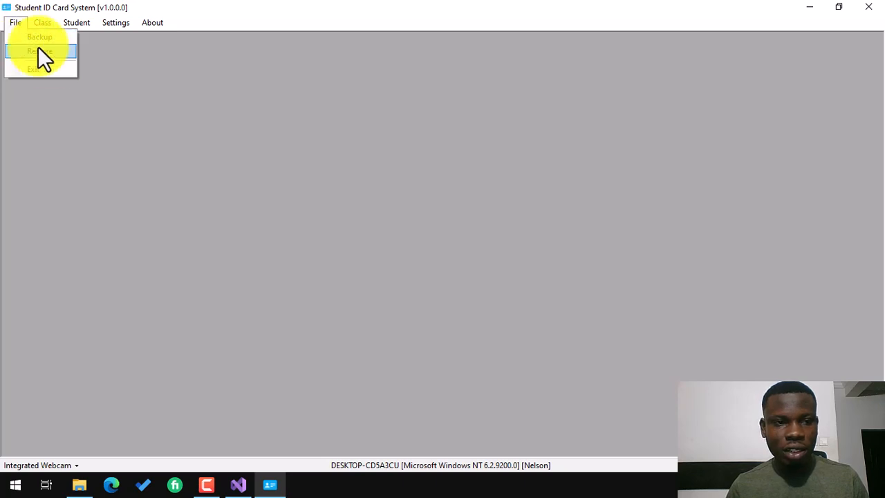
click(50, 52)
click(436, 288)
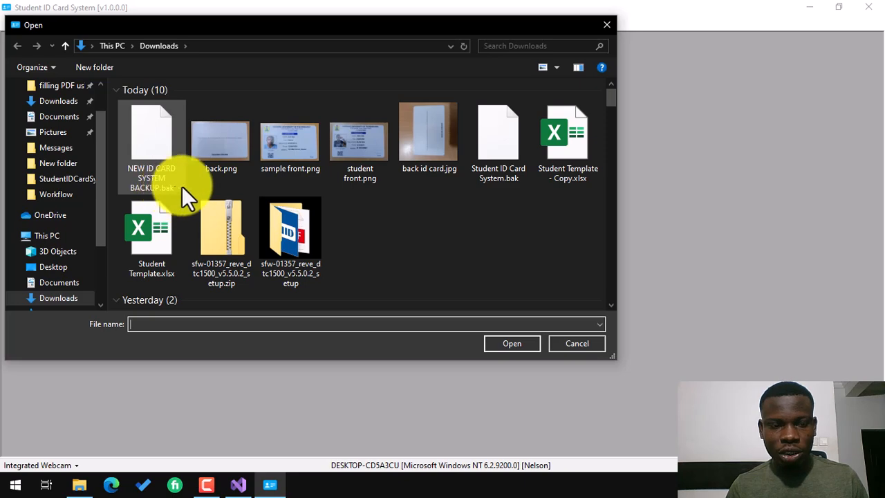
click(156, 153)
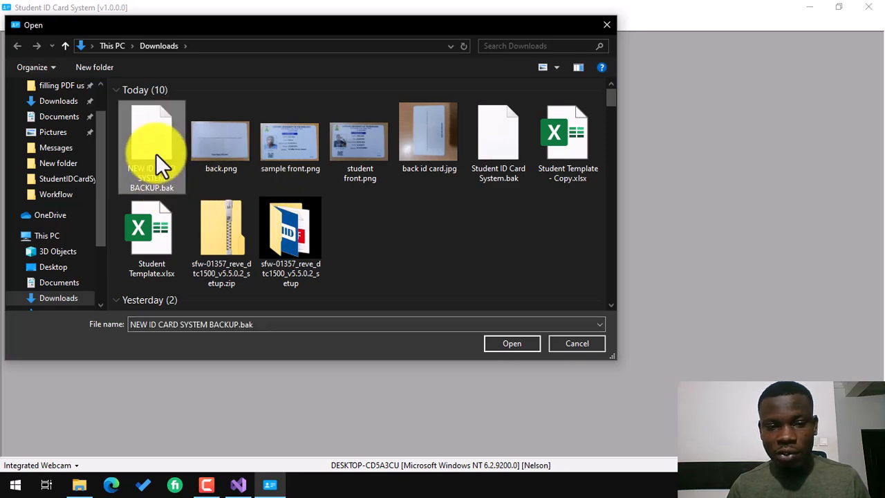
click(516, 342)
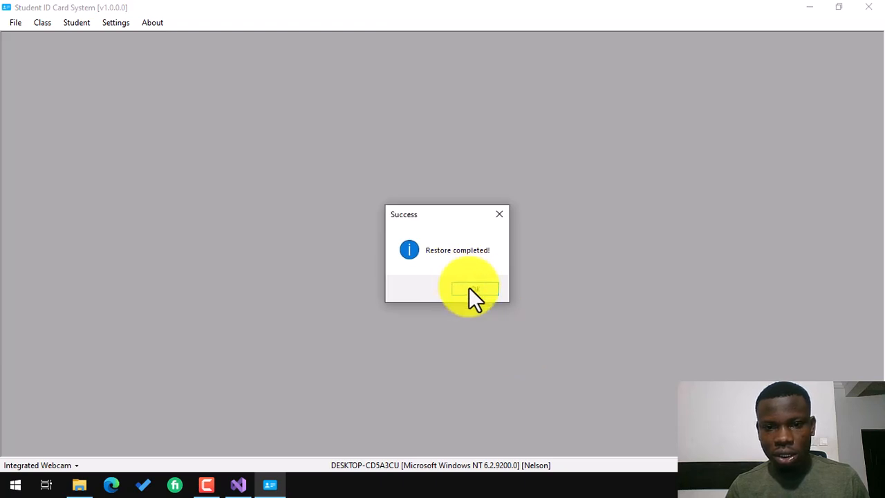
click(470, 289)
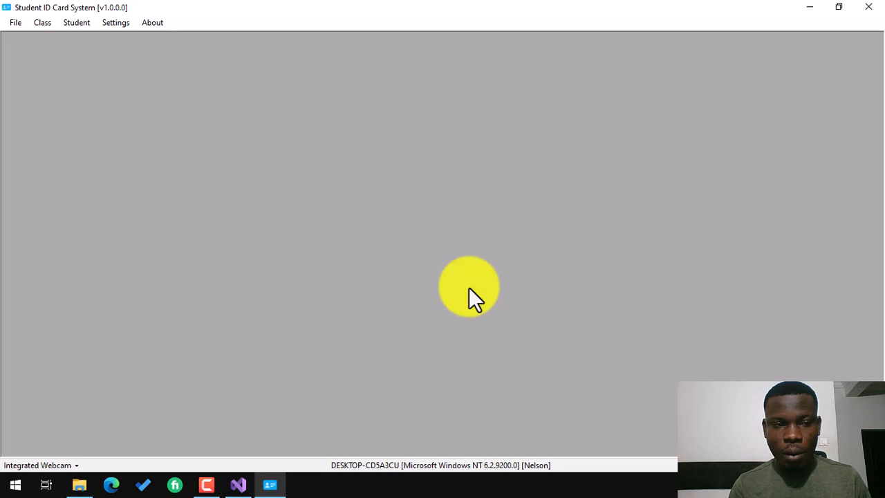
click(66, 23)
click(119, 64)
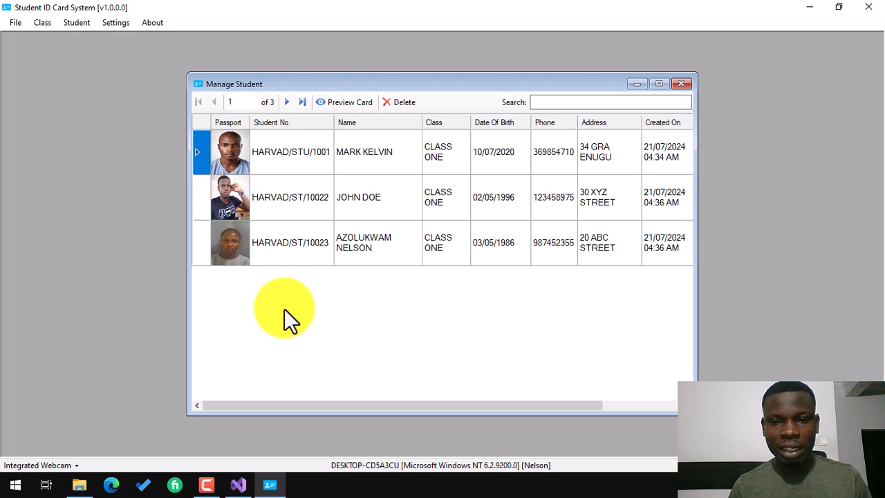
Close the student list and show the About information with version 1.0.0.0.
click(682, 84)
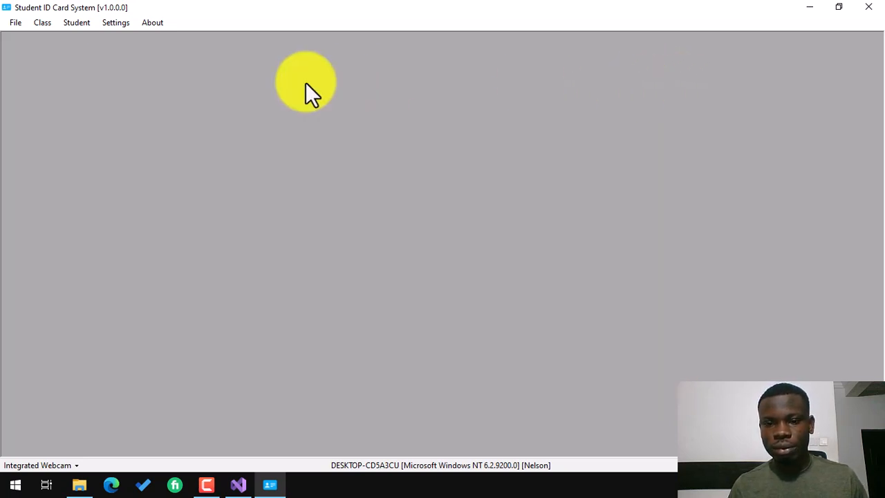
click(150, 23)
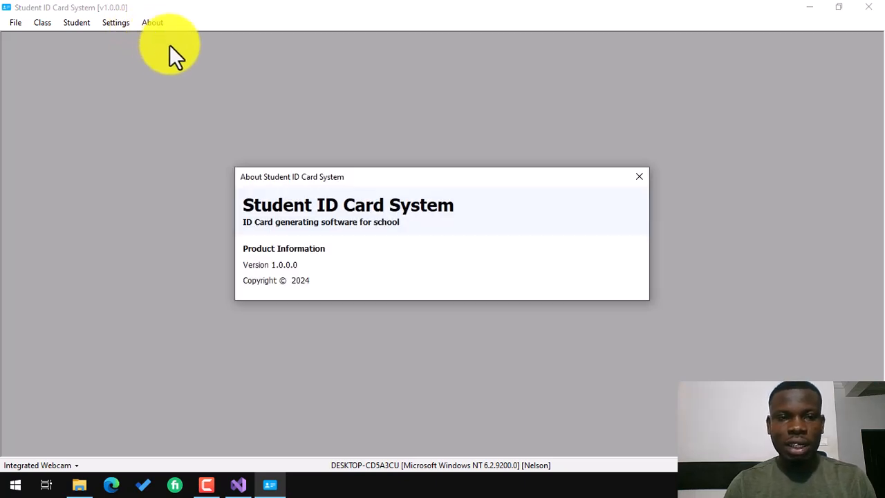